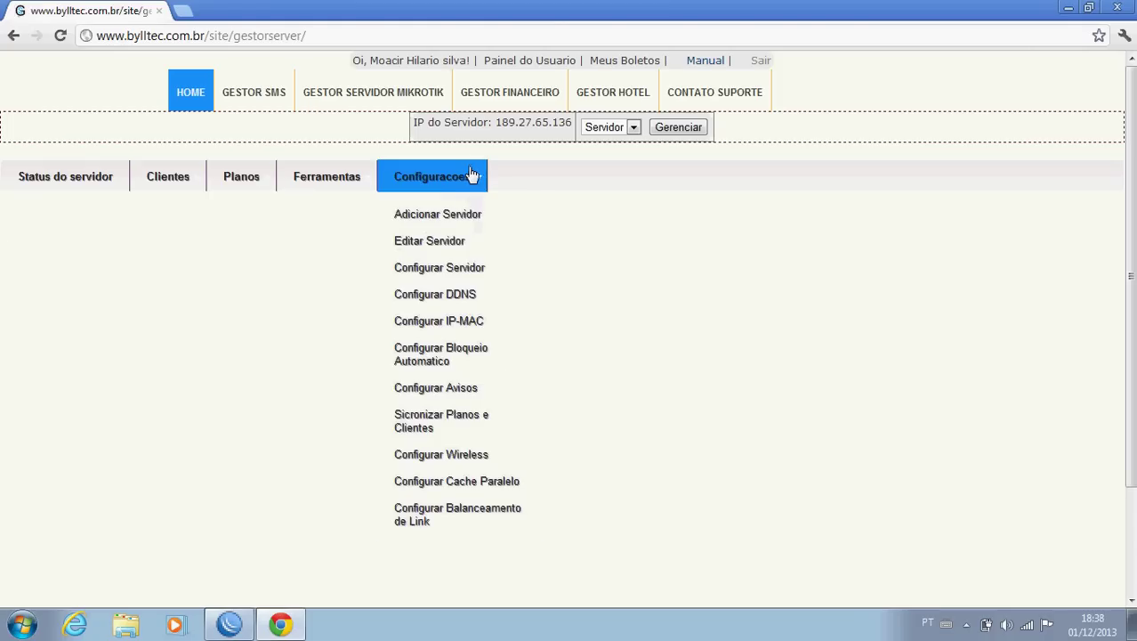
Switch to WinBox and spread out the Log, Interface List and DHCP Client windows so their contents are readable.
click(229, 624)
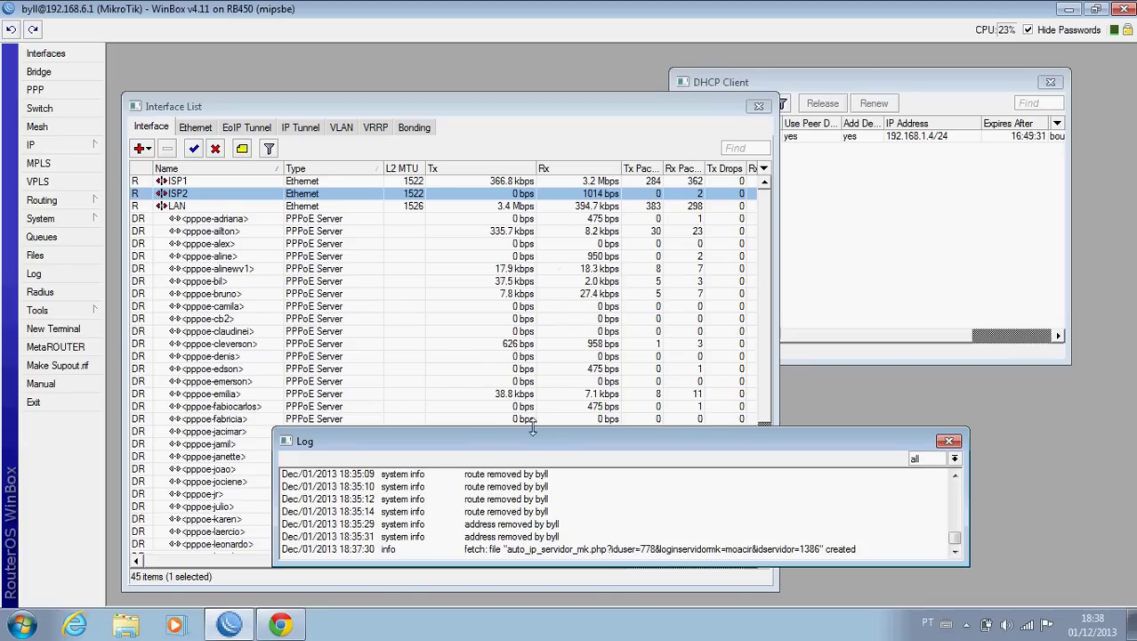
drag(532, 434, 519, 446)
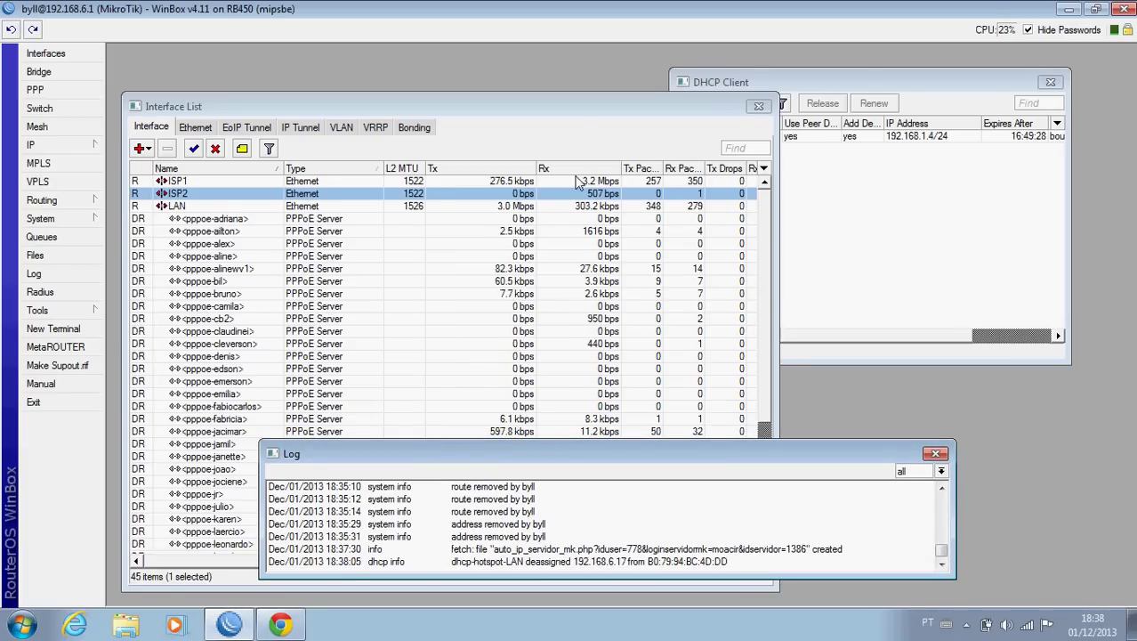
drag(576, 108, 569, 90)
drag(805, 78, 834, 114)
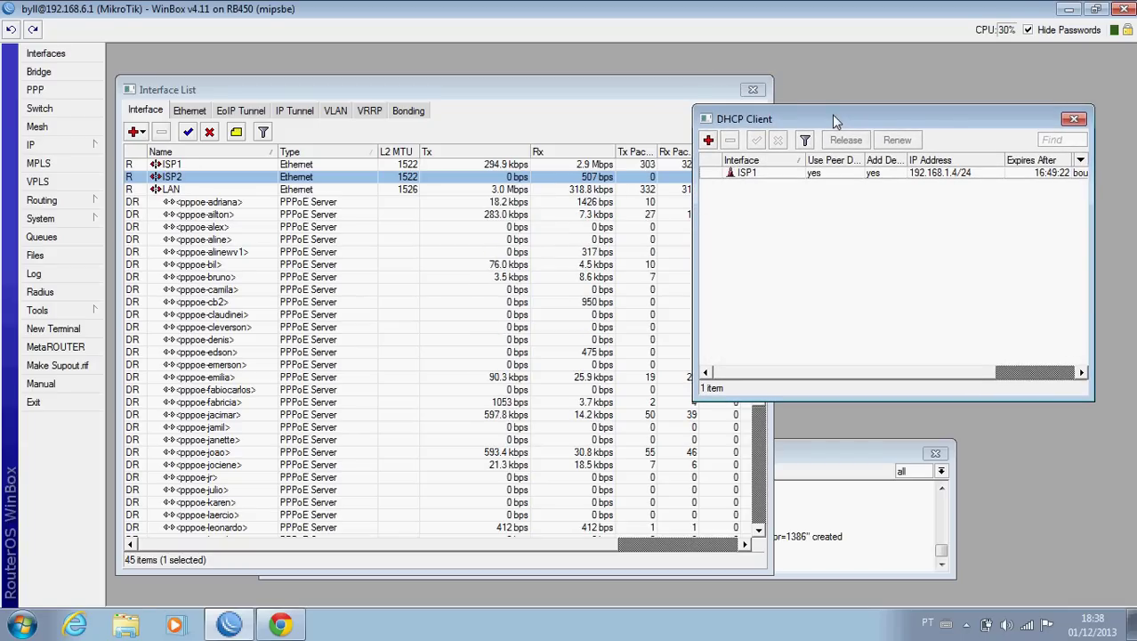
Examine the ISP1 DHCP client entry and the ISP2 and ISP1 rows in the Interface List.
click(806, 175)
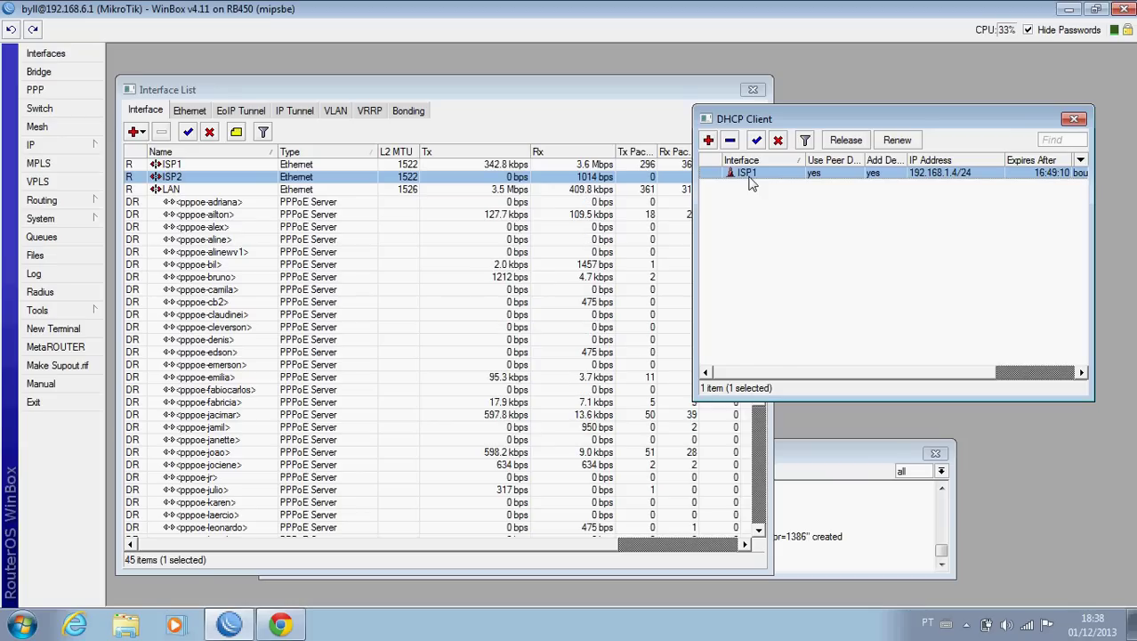
click(186, 180)
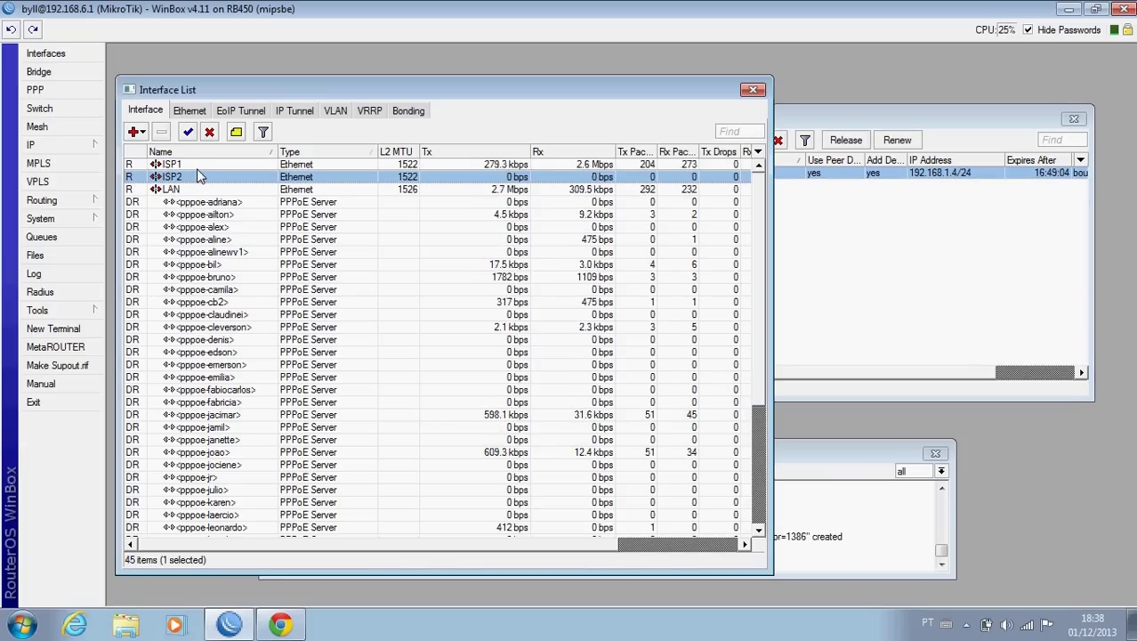
click(197, 168)
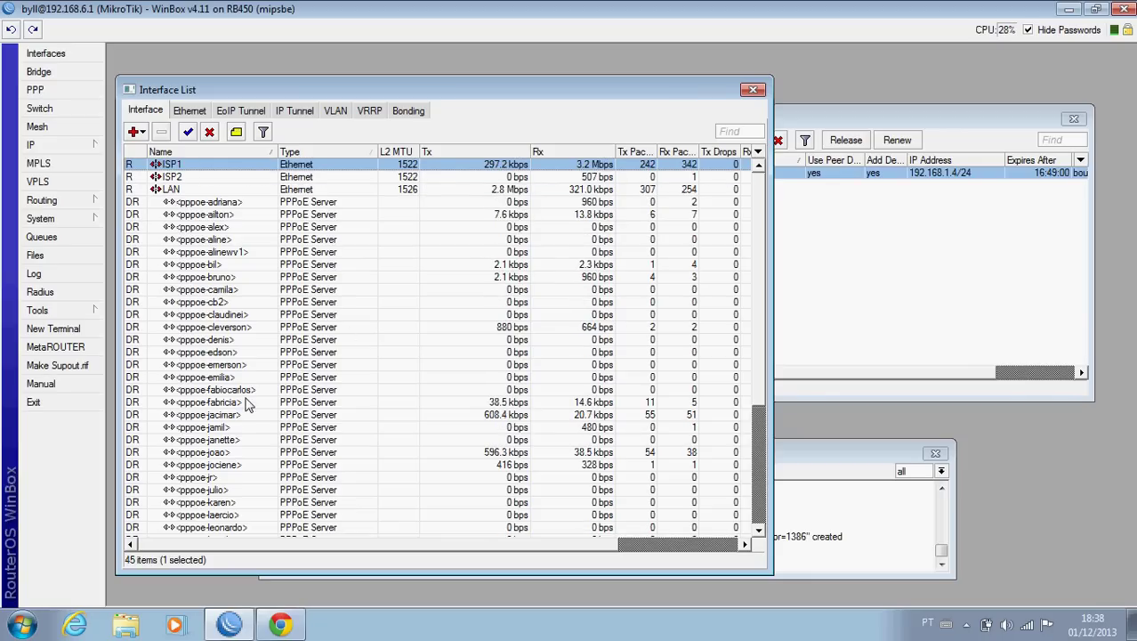
View the active users of the Hotspot, then close the Hotspot window.
click(36, 144)
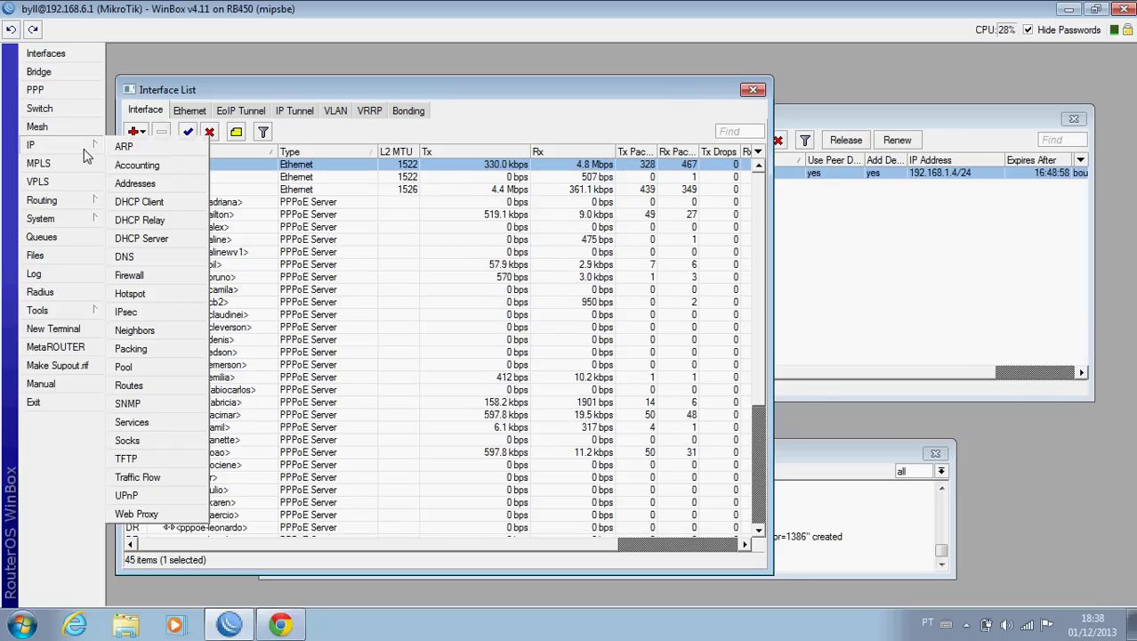
click(143, 294)
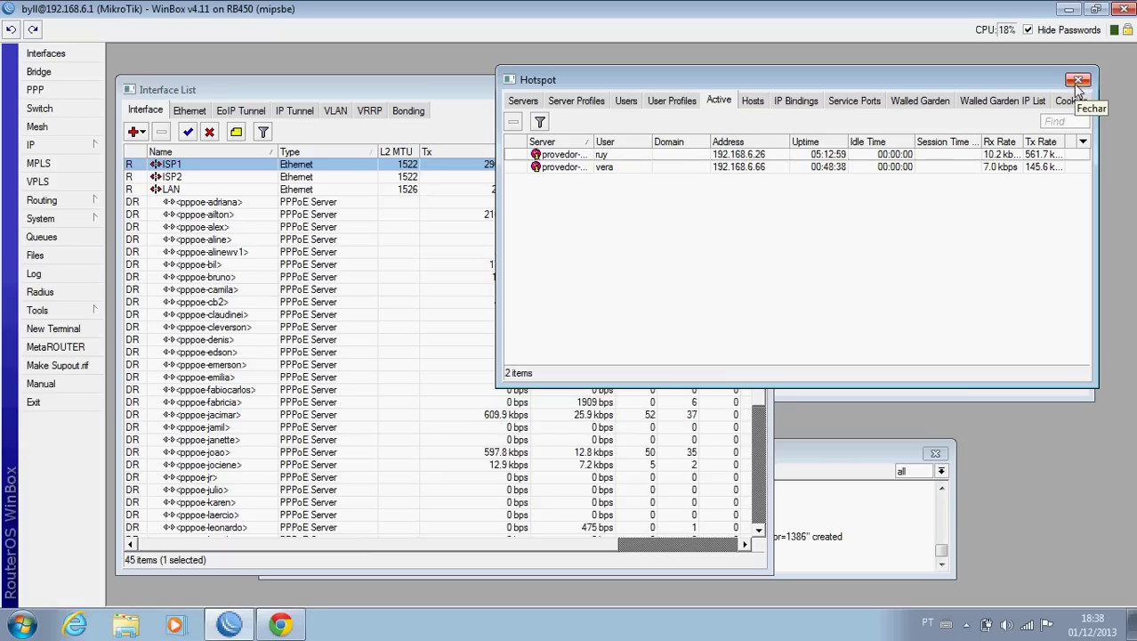
drag(1031, 85, 987, 192)
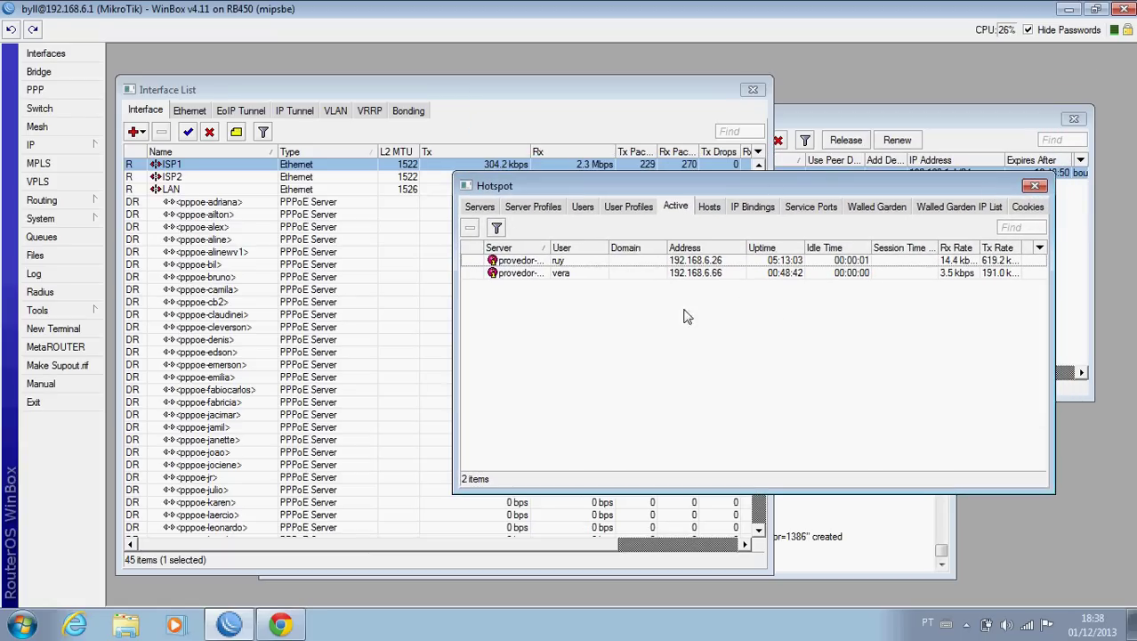
click(1035, 185)
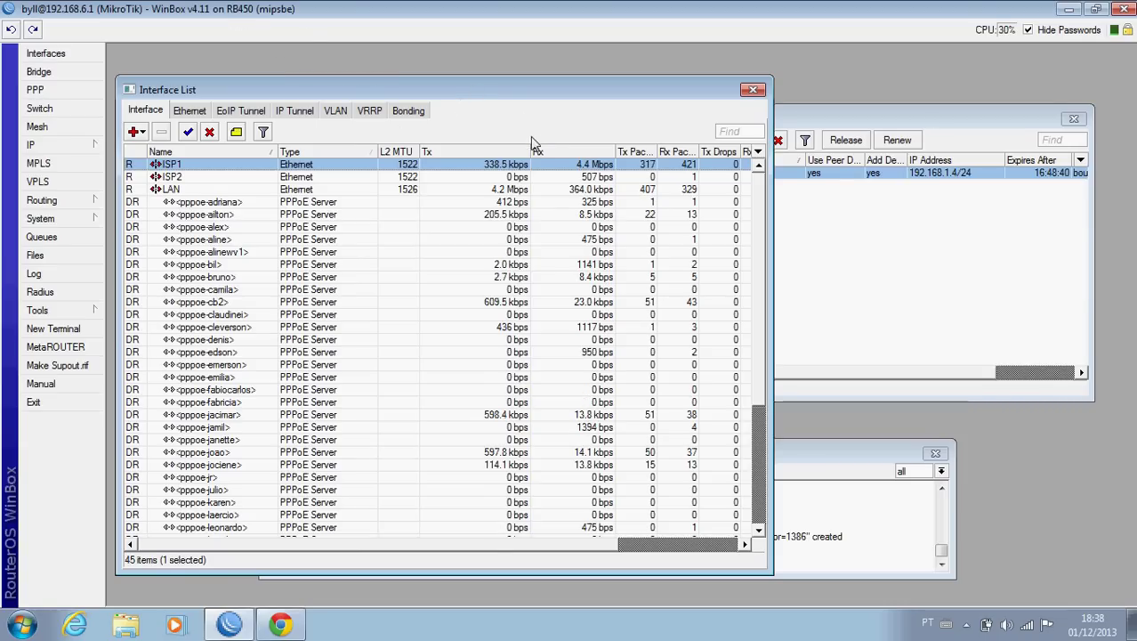
Compare the live traffic of the ISP1 and ISP2 interfaces in the Interface List.
click(798, 242)
click(570, 102)
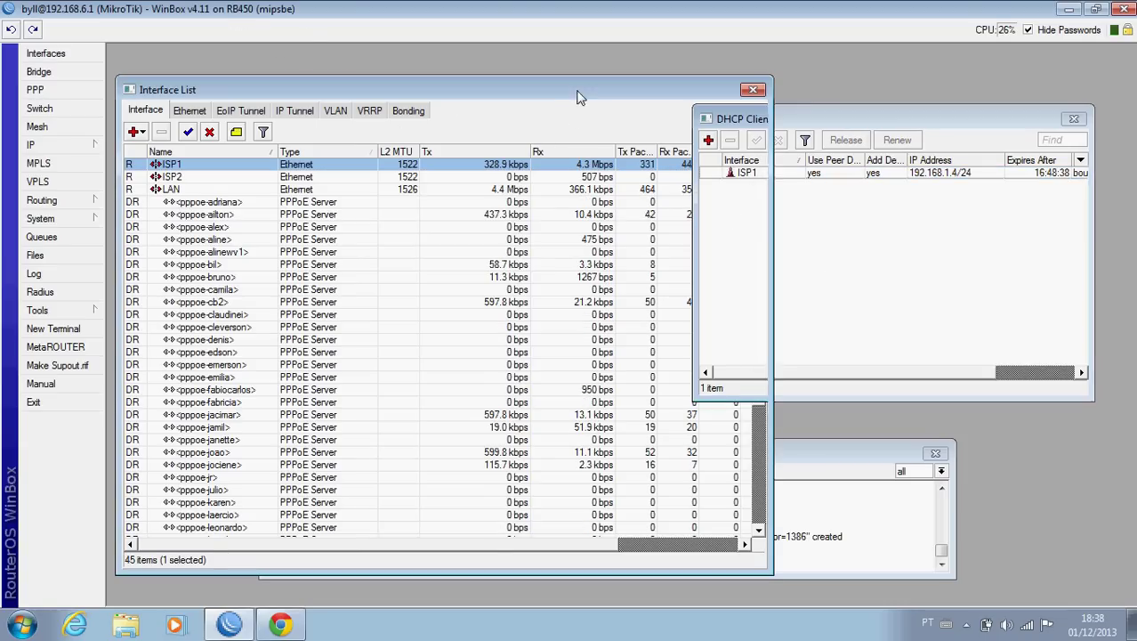
click(466, 177)
click(464, 166)
click(461, 177)
click(461, 169)
click(461, 175)
click(461, 169)
Add a DHCP client on interface ISP2 with the default route enabled, and check its lease status before closing it.
click(947, 351)
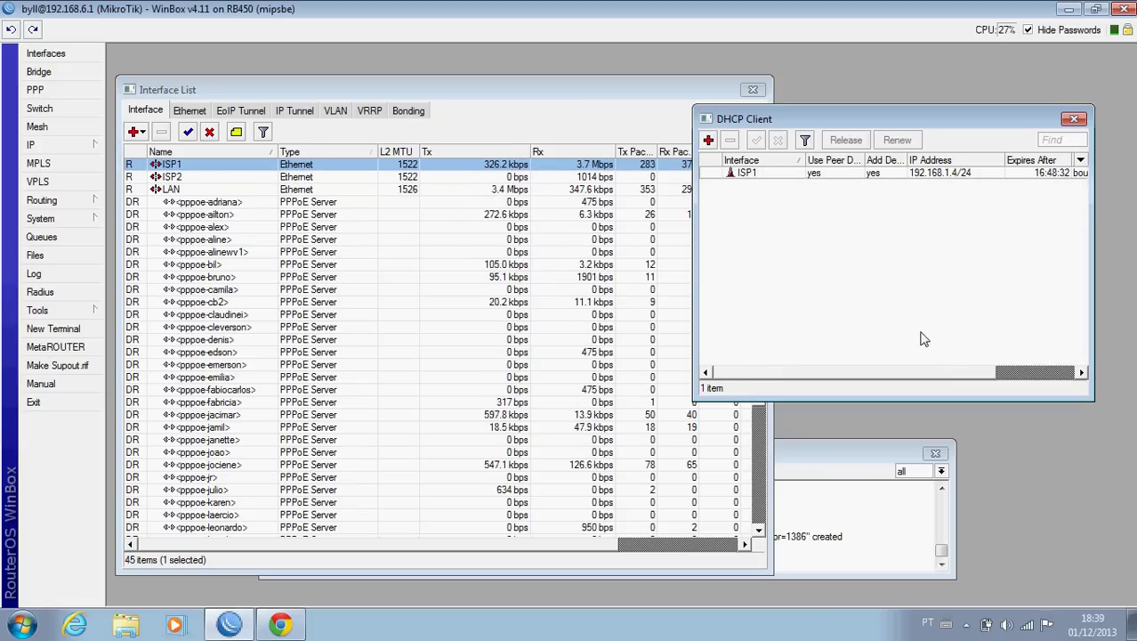
click(708, 140)
click(739, 360)
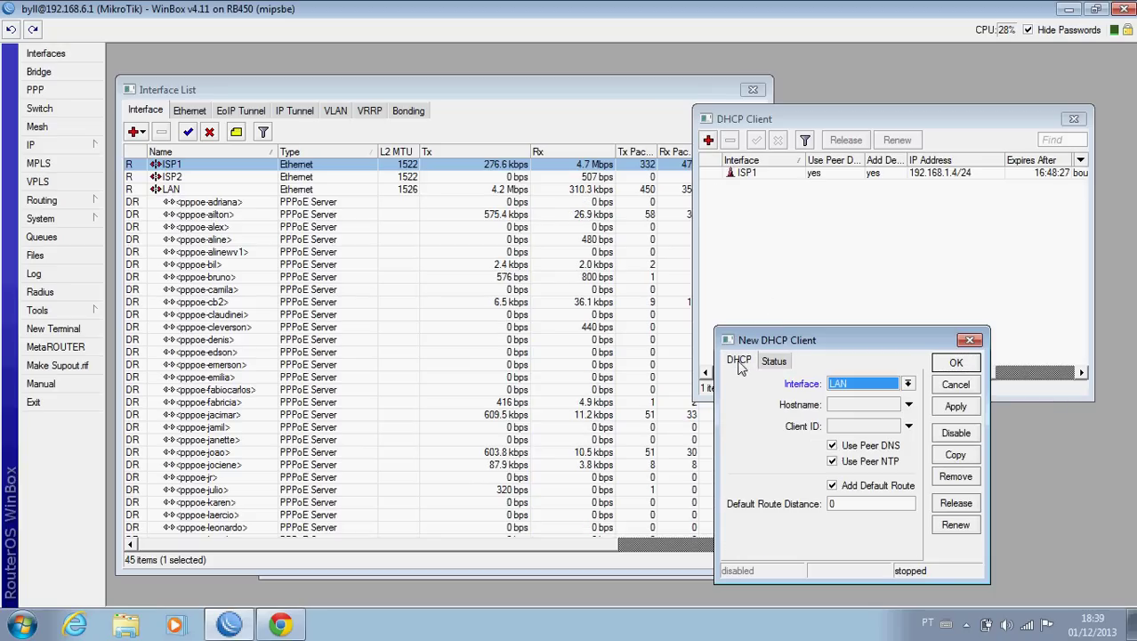
click(838, 384)
click(845, 415)
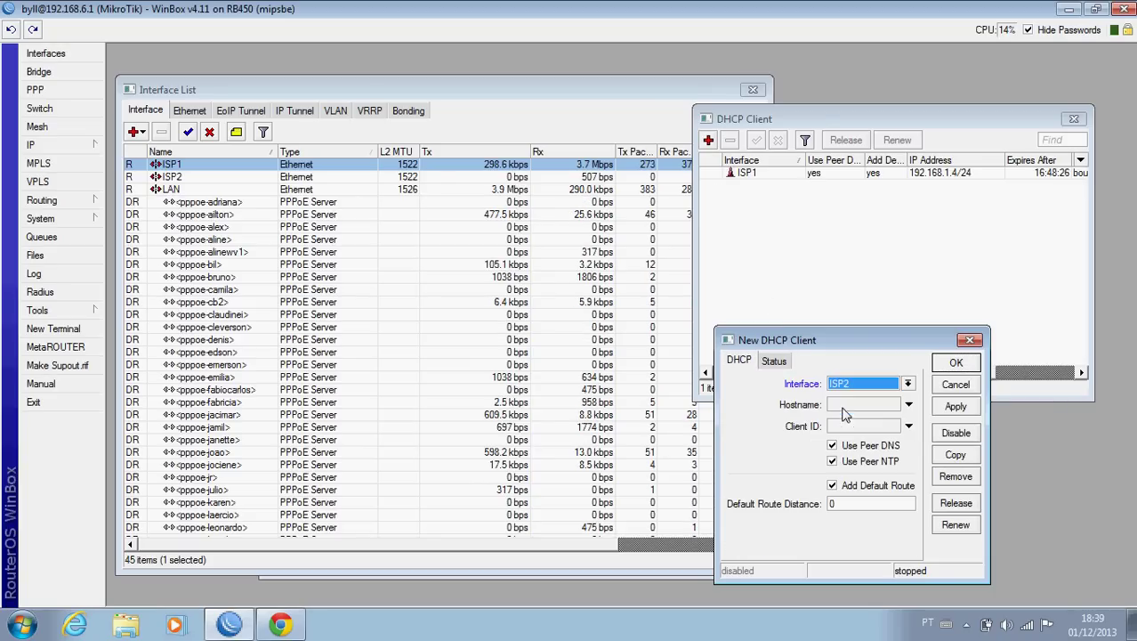
click(949, 407)
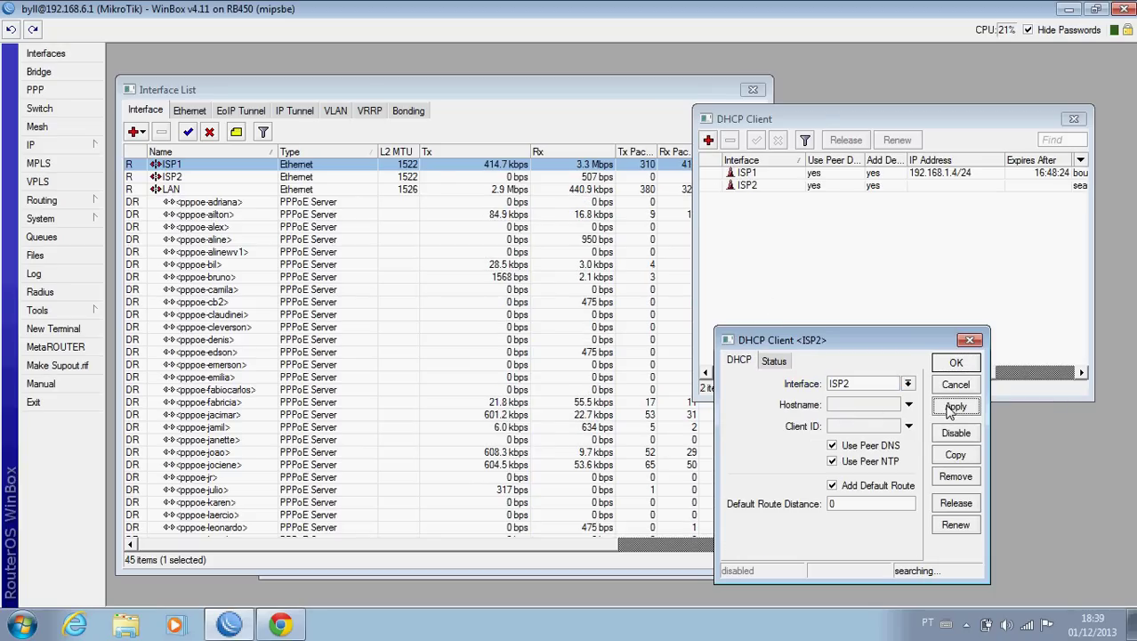
click(776, 362)
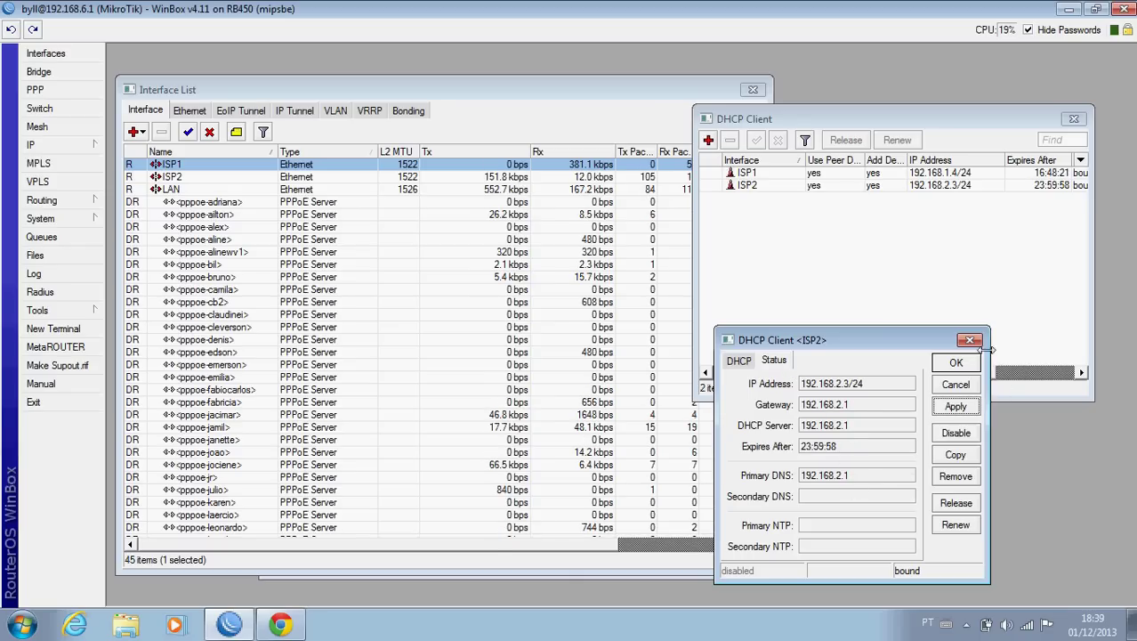
click(964, 366)
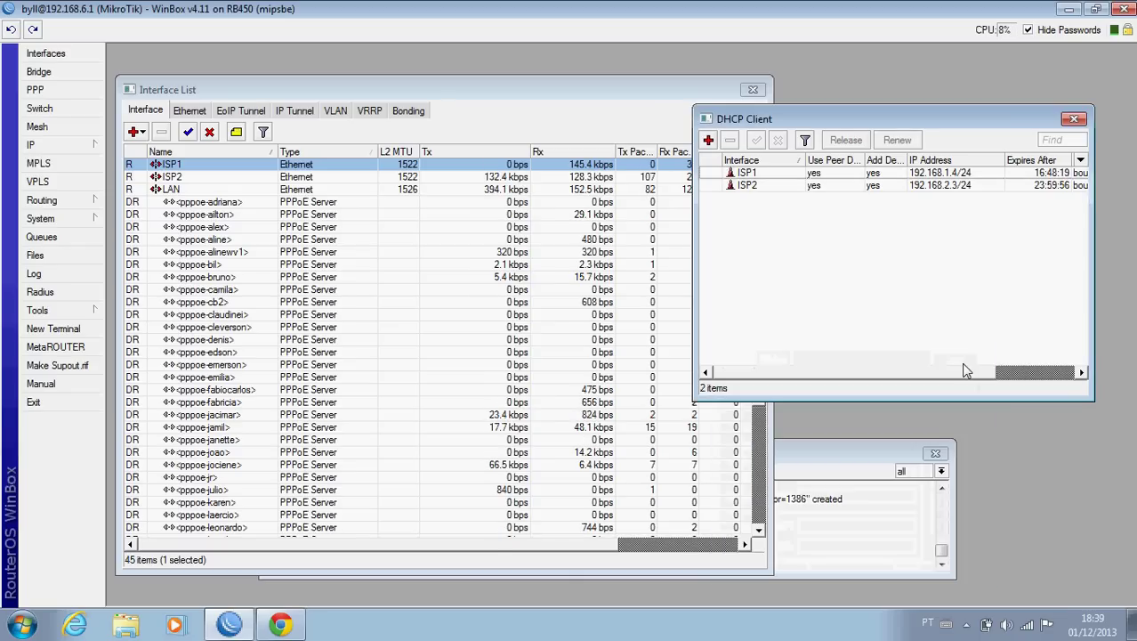
Check how traffic is distributed between ISP1 and ISP2 with both DHCP clients active.
click(385, 179)
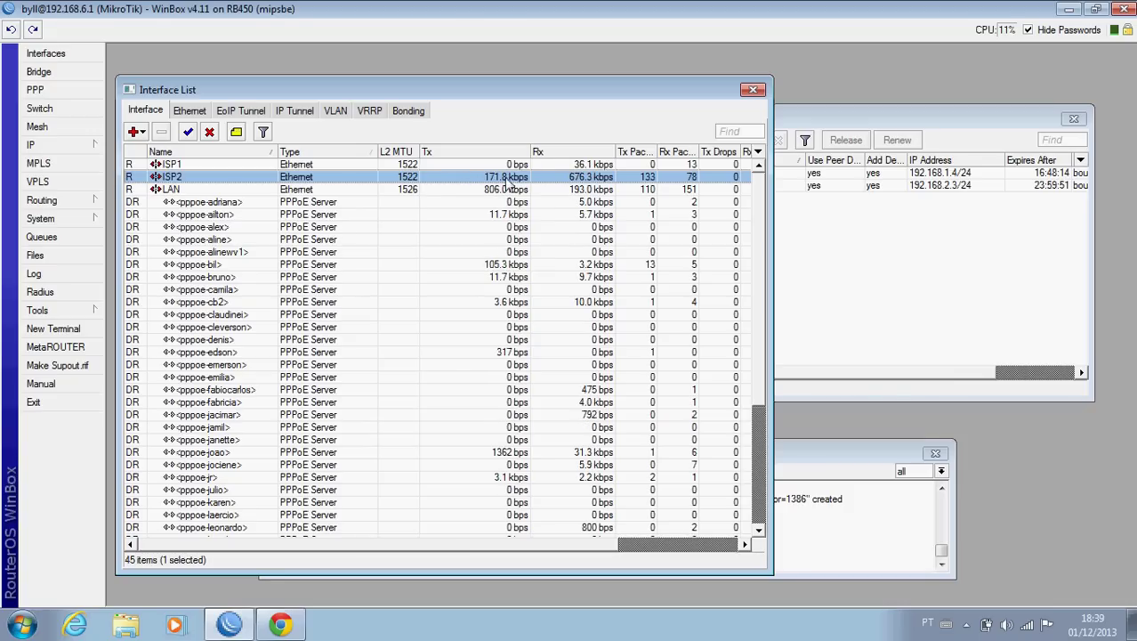
click(478, 166)
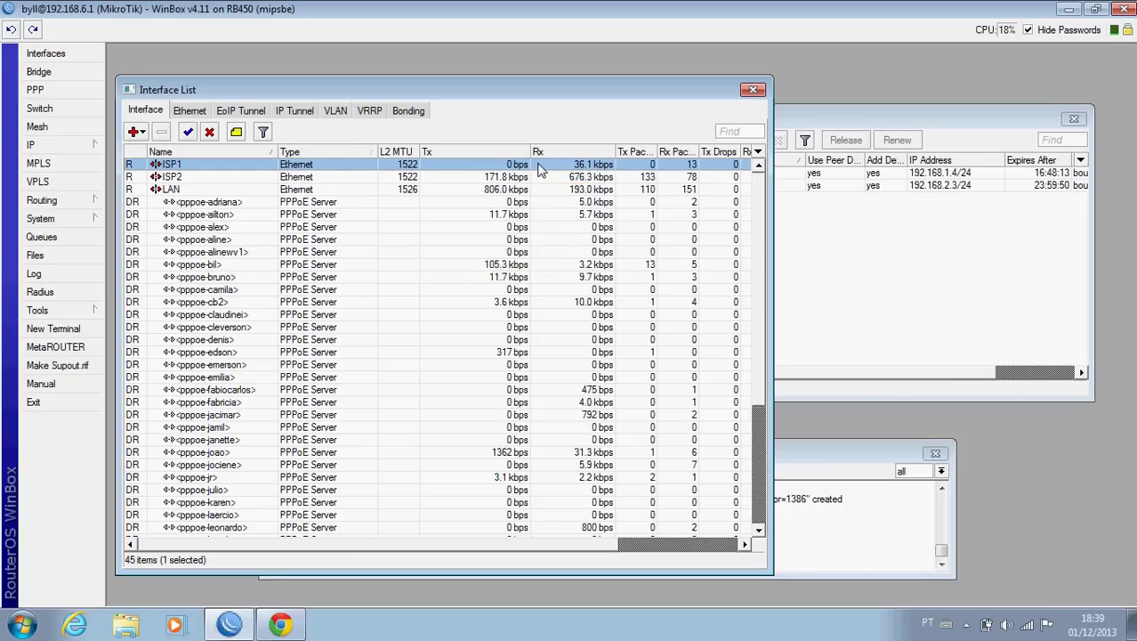
click(473, 174)
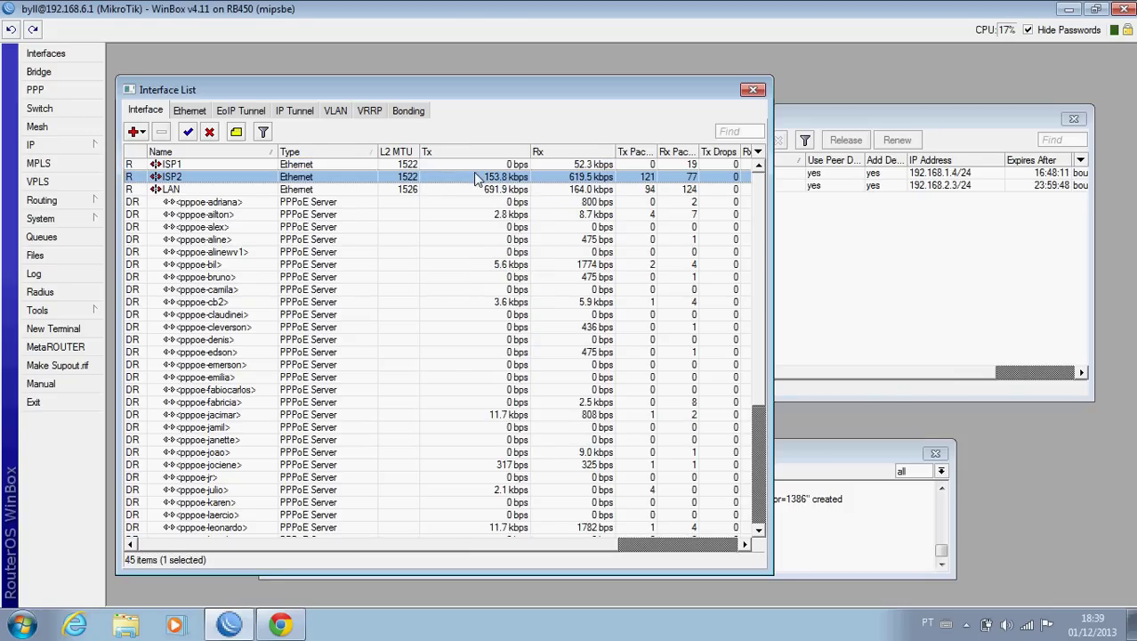
click(473, 167)
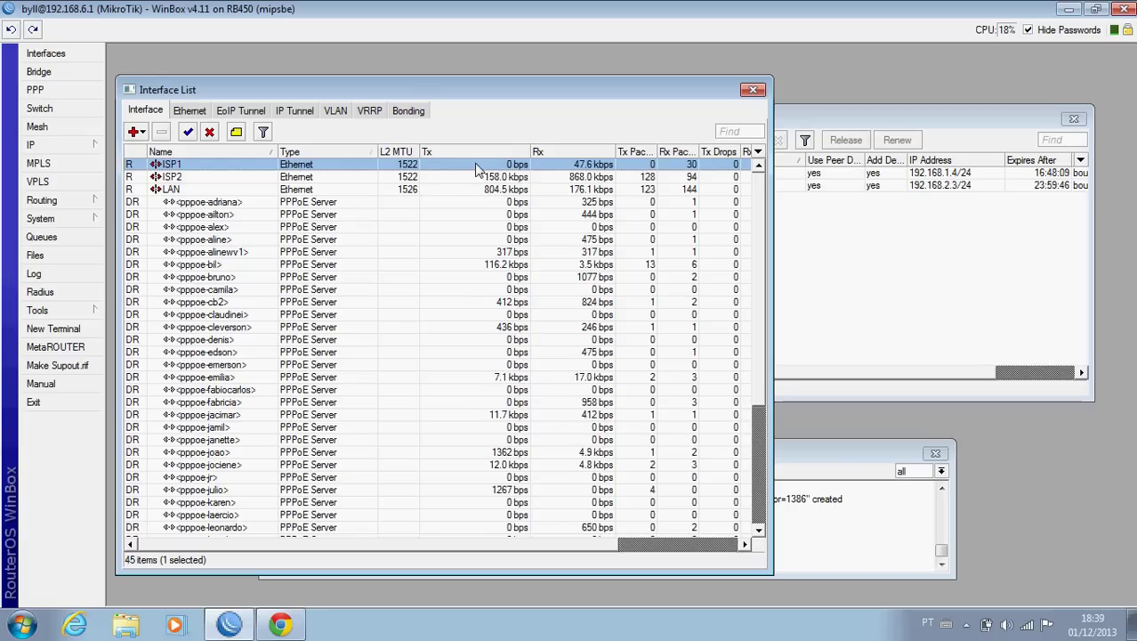
click(474, 173)
click(475, 166)
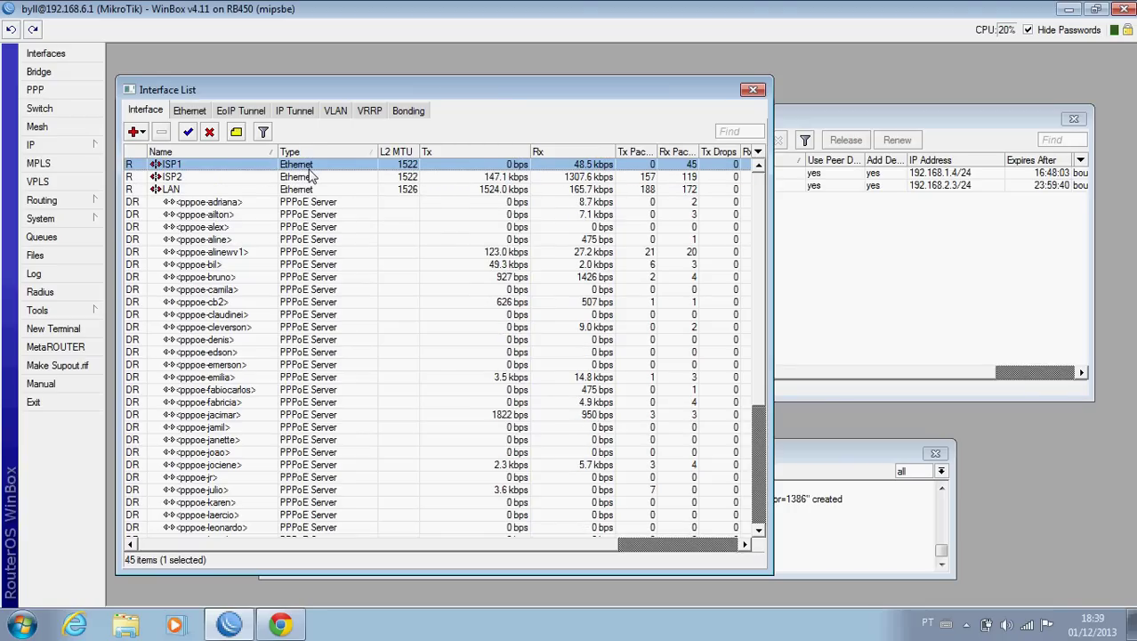
click(53, 328)
drag(480, 170, 414, 449)
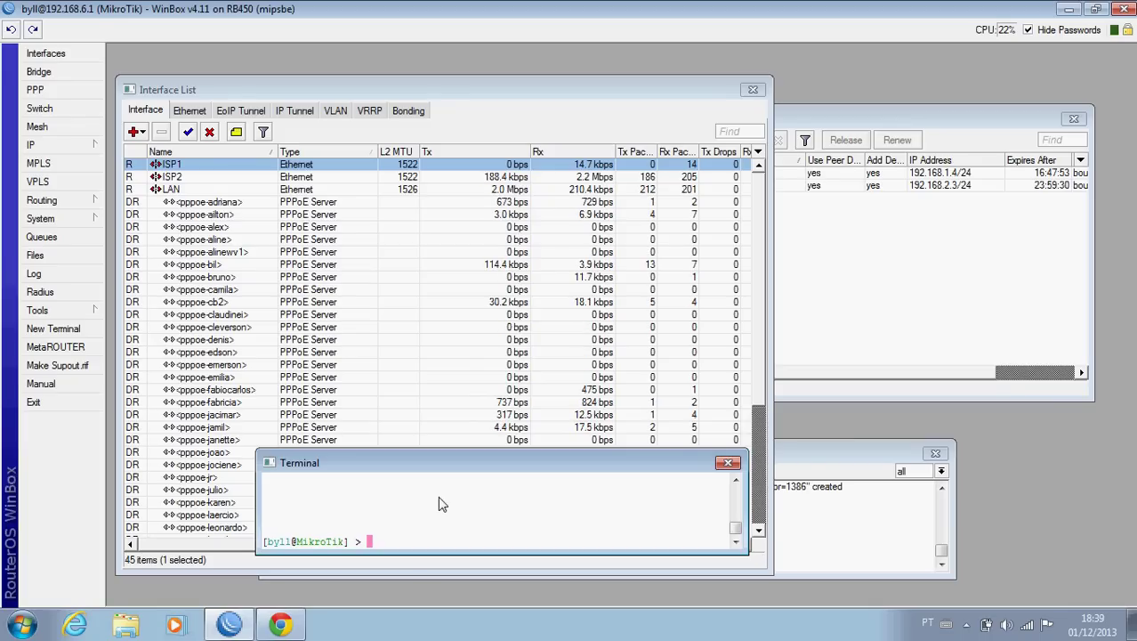
text(ping)
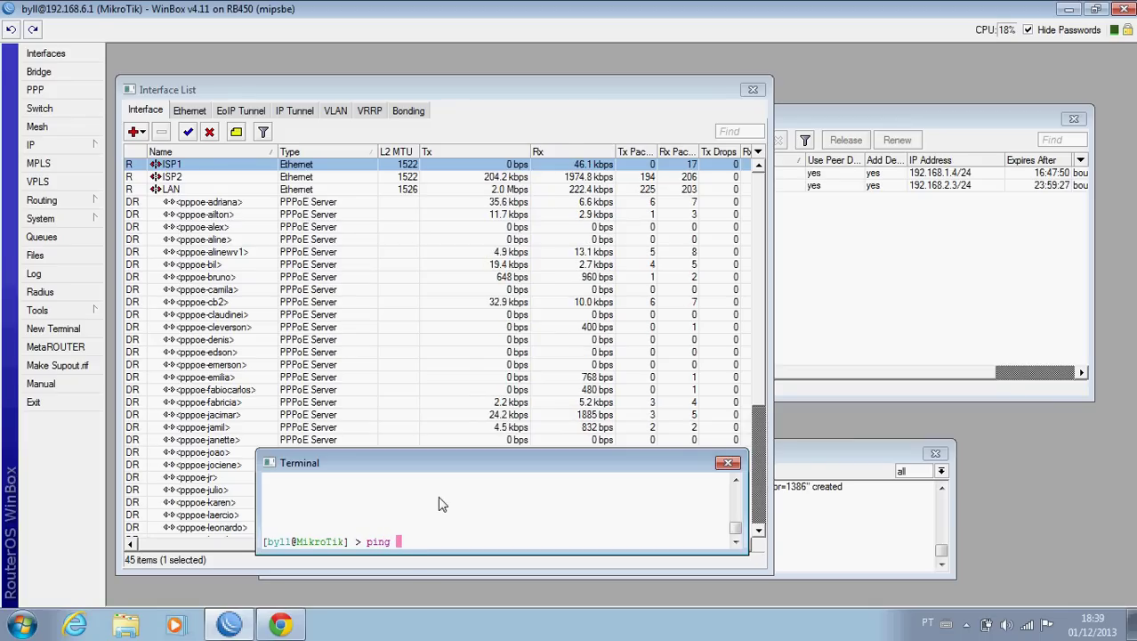
text( www.google.com.br)
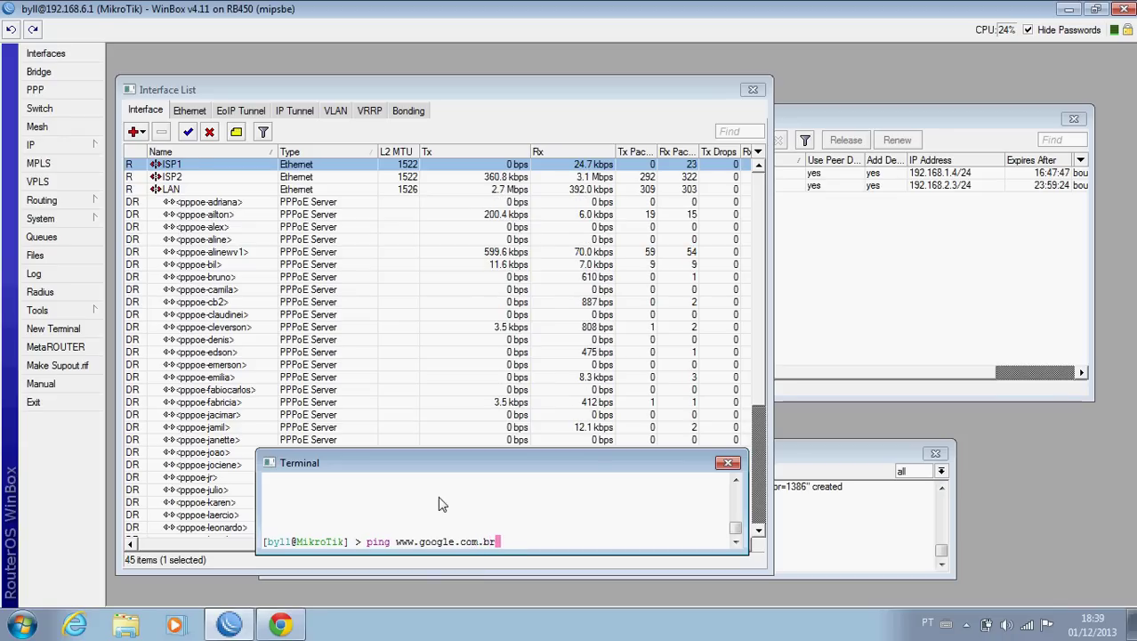
key(Return)
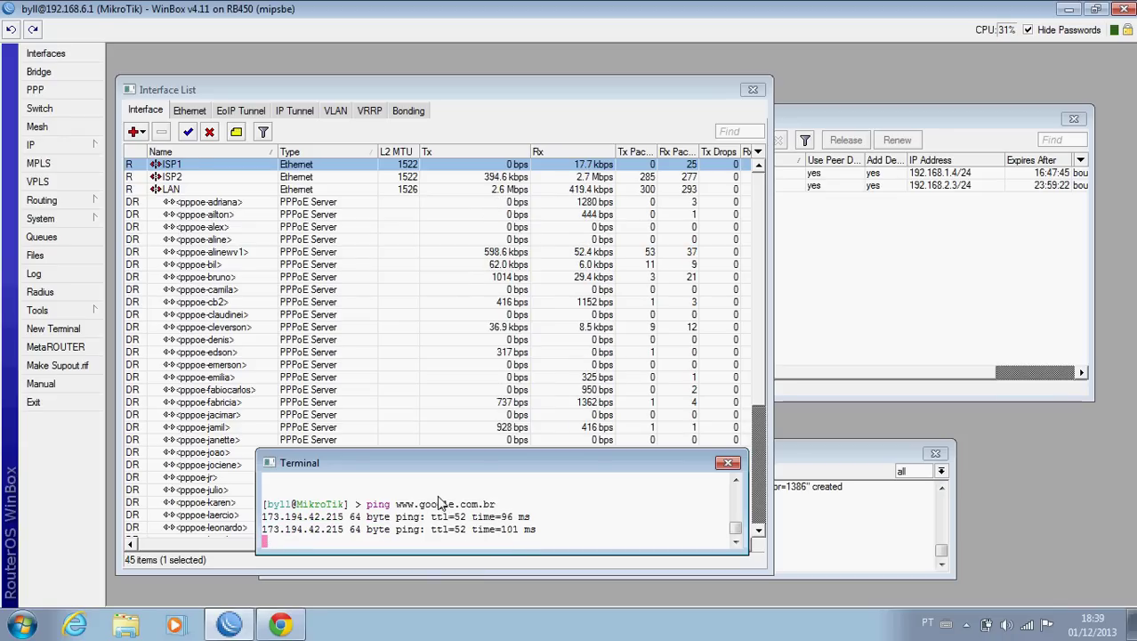
Disable the ISP2 interface while the ping is running.
click(263, 176)
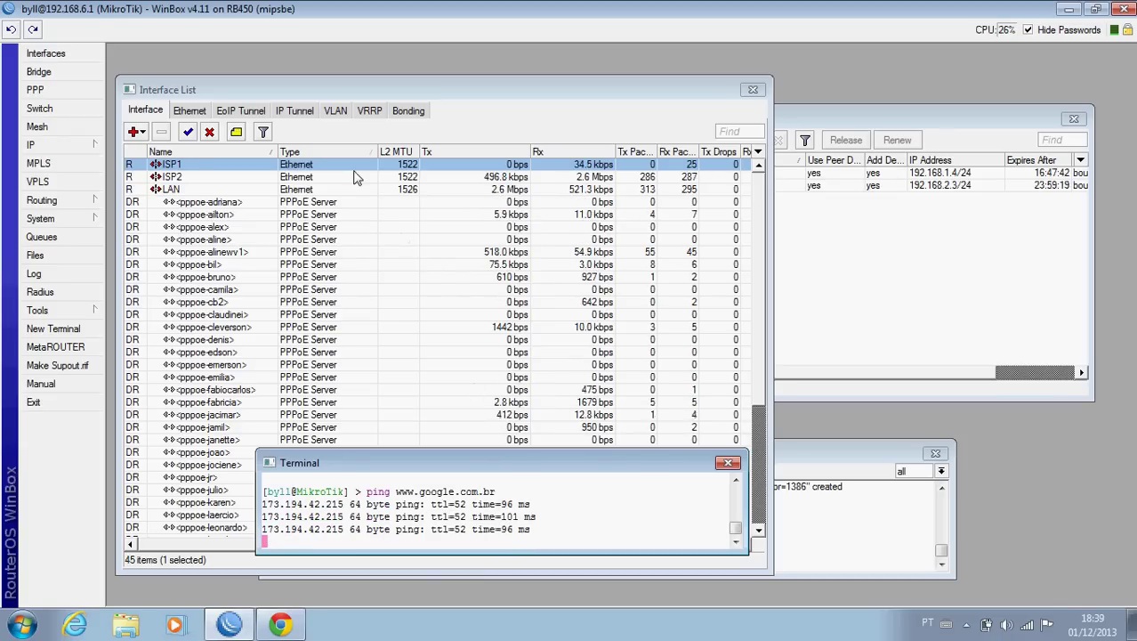
click(209, 132)
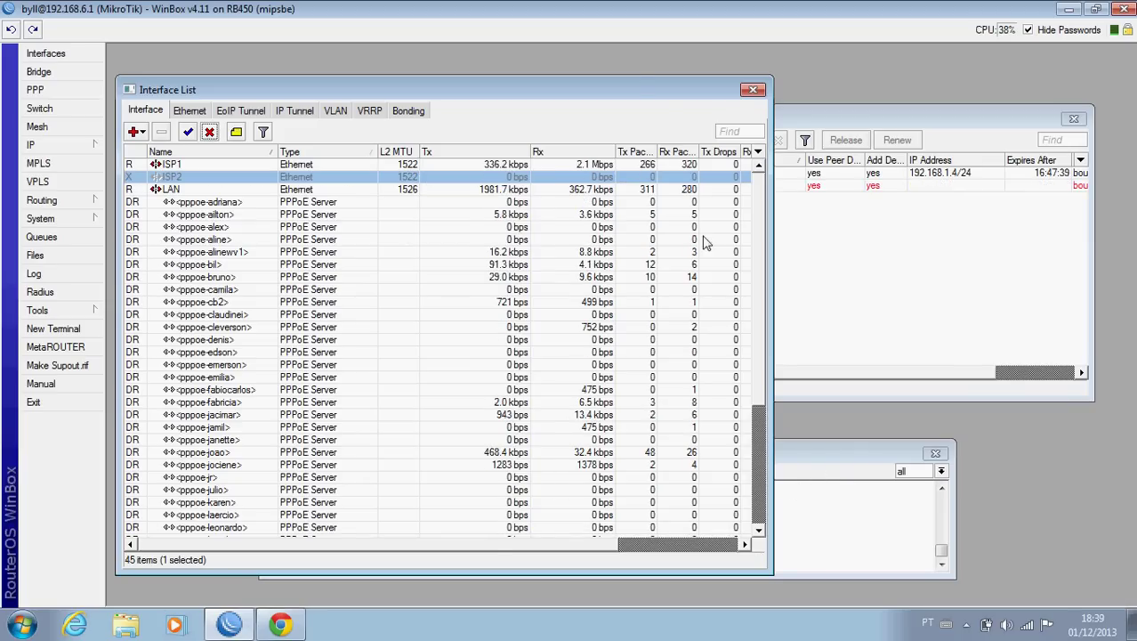
Rearrange the Interface List, widen the Terminal beneath it, and bring the DHCP Client window forward so all three can be monitored.
drag(636, 98, 804, 116)
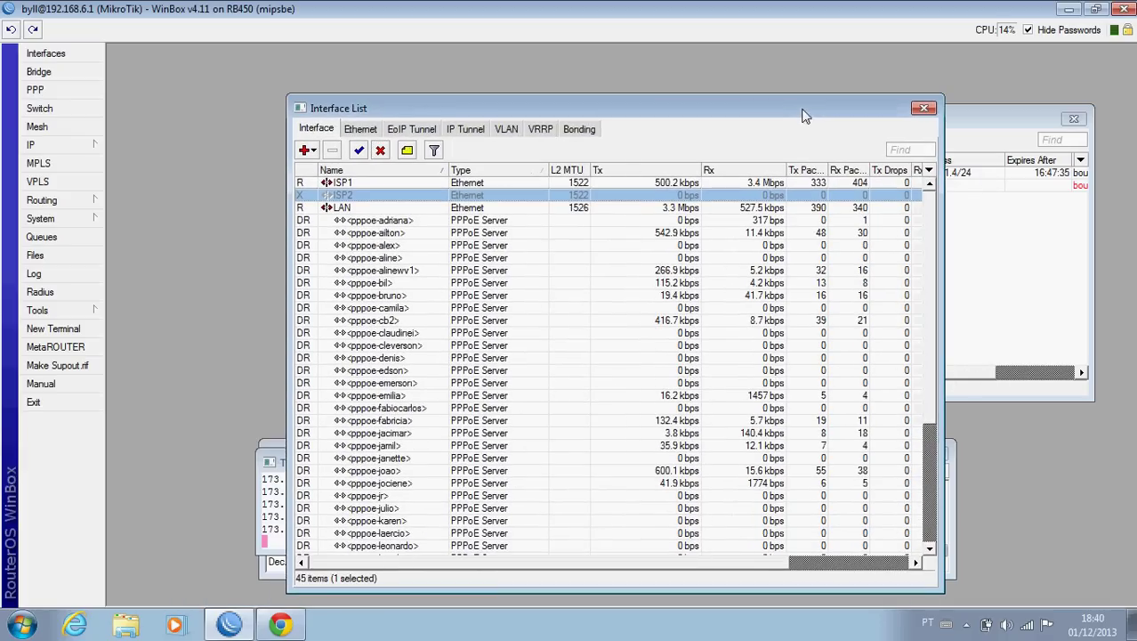
click(269, 461)
click(304, 498)
click(227, 461)
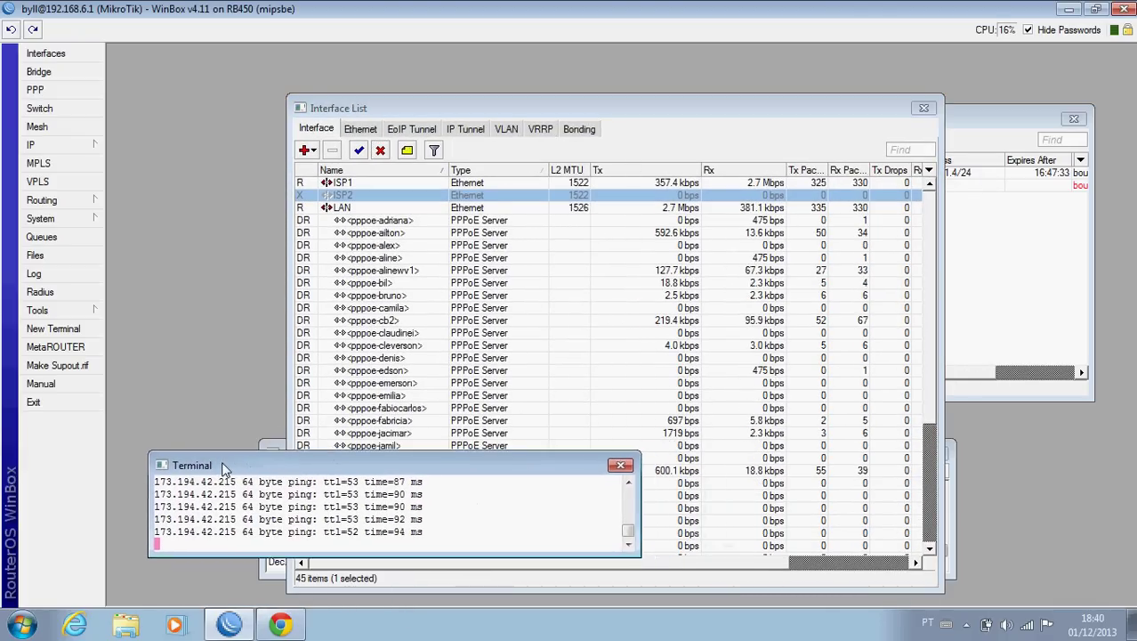
drag(227, 461, 219, 463)
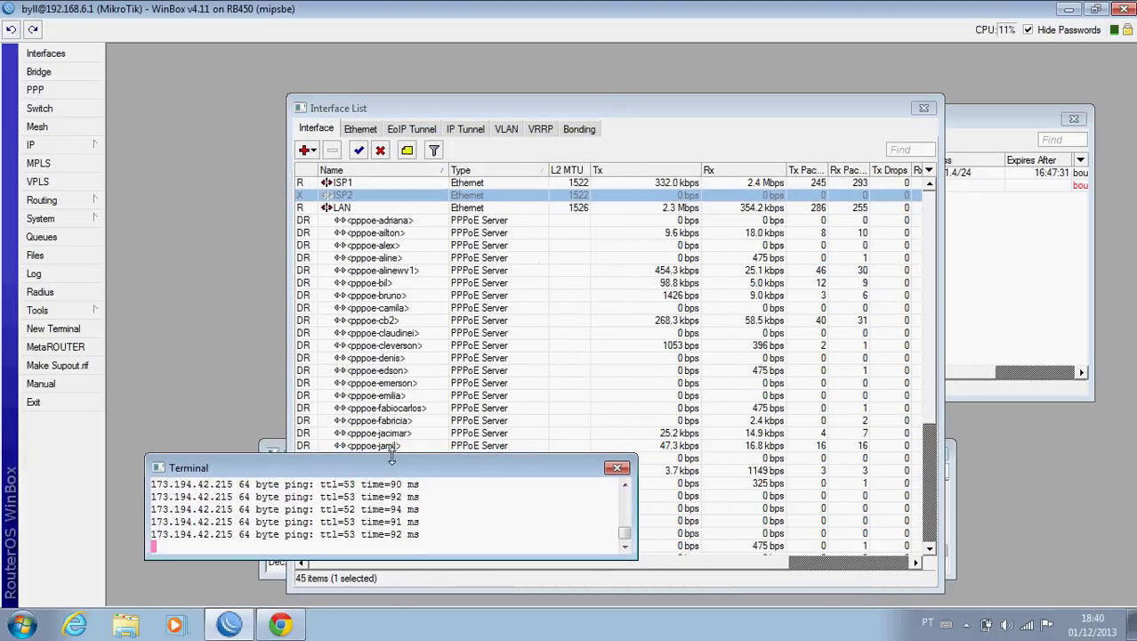
drag(387, 475, 361, 509)
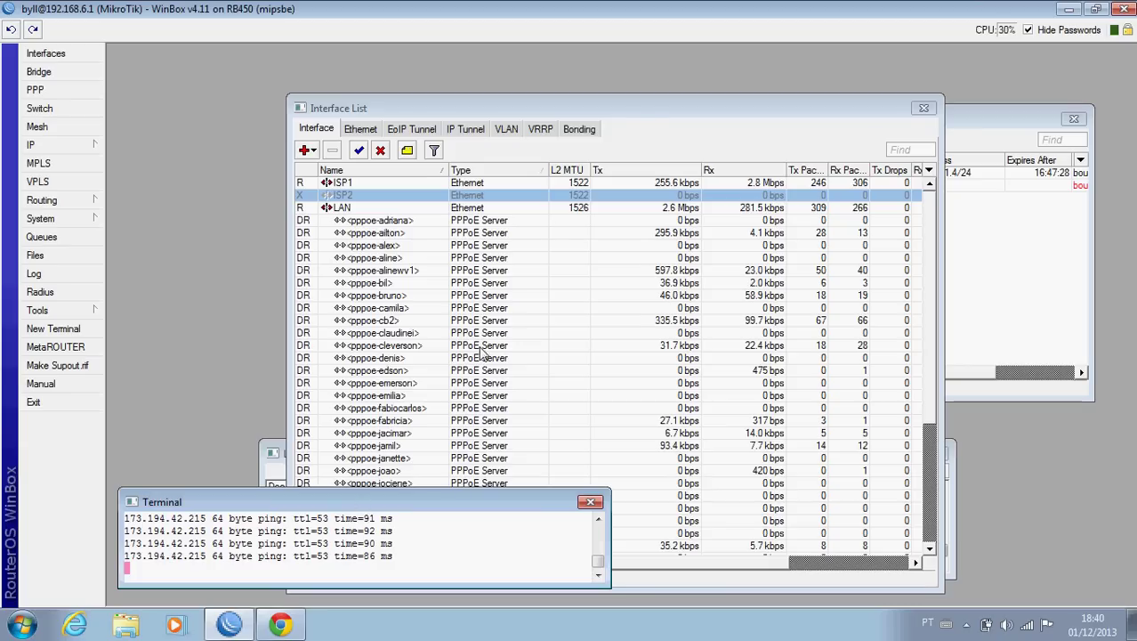
drag(645, 112, 527, 87)
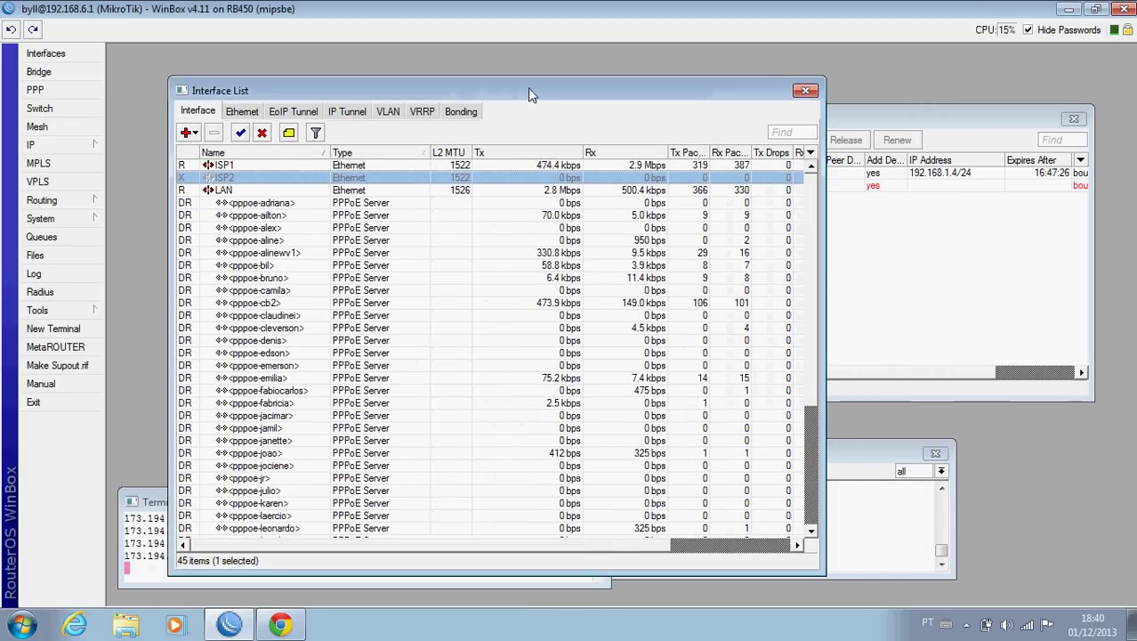
click(143, 533)
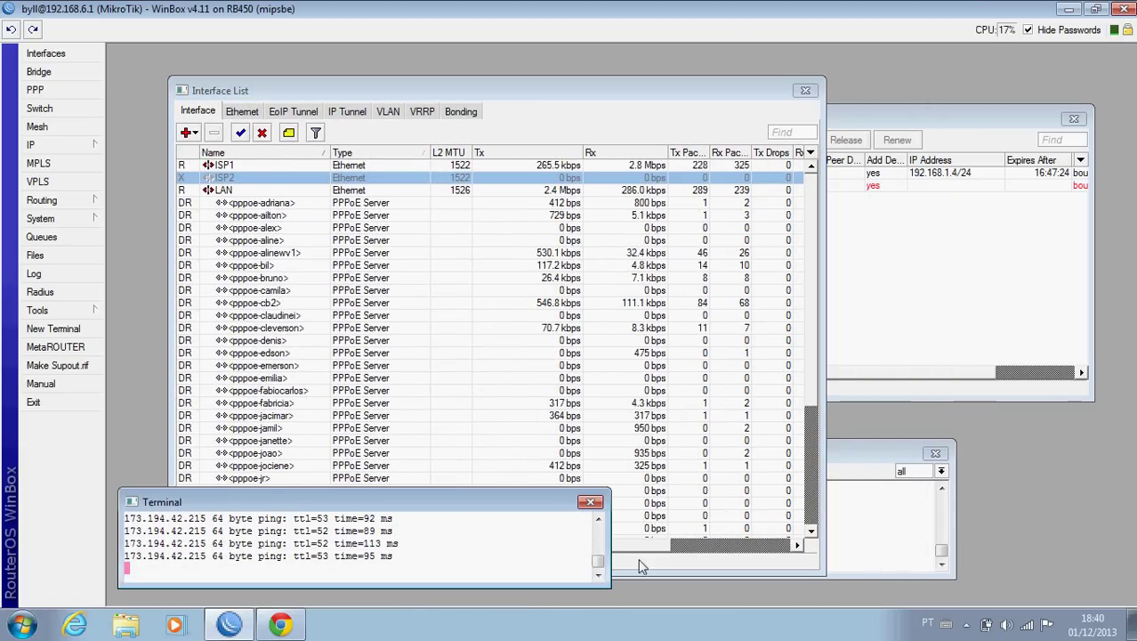
drag(615, 546, 1013, 531)
click(890, 267)
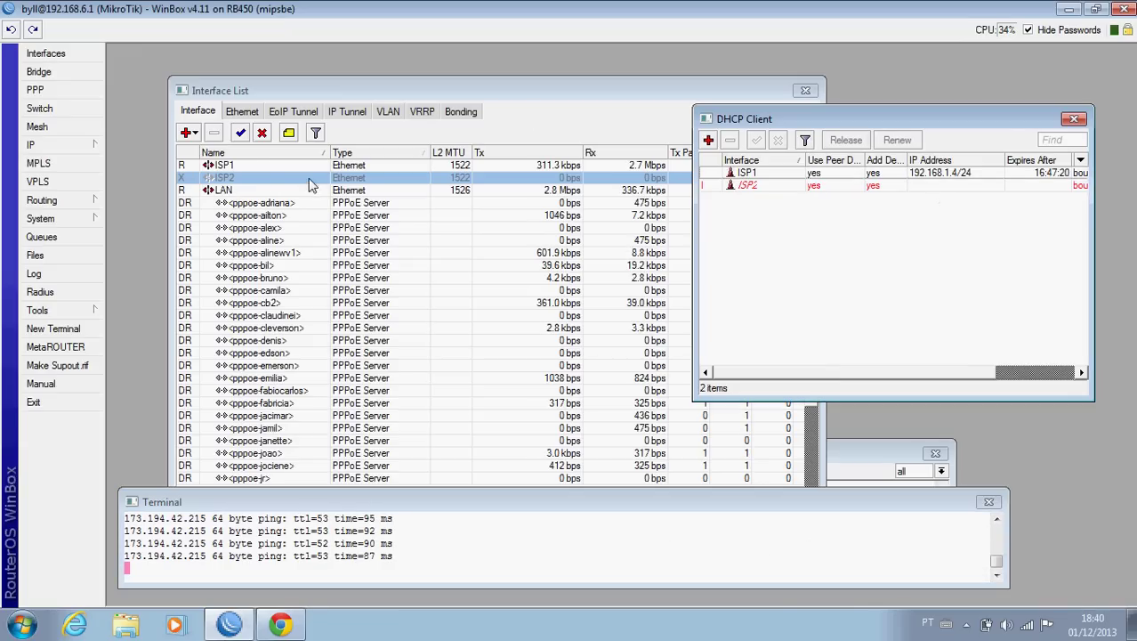
Re-enable the ISP2 interface and bring the DHCP Client window forward to check its lease.
click(239, 132)
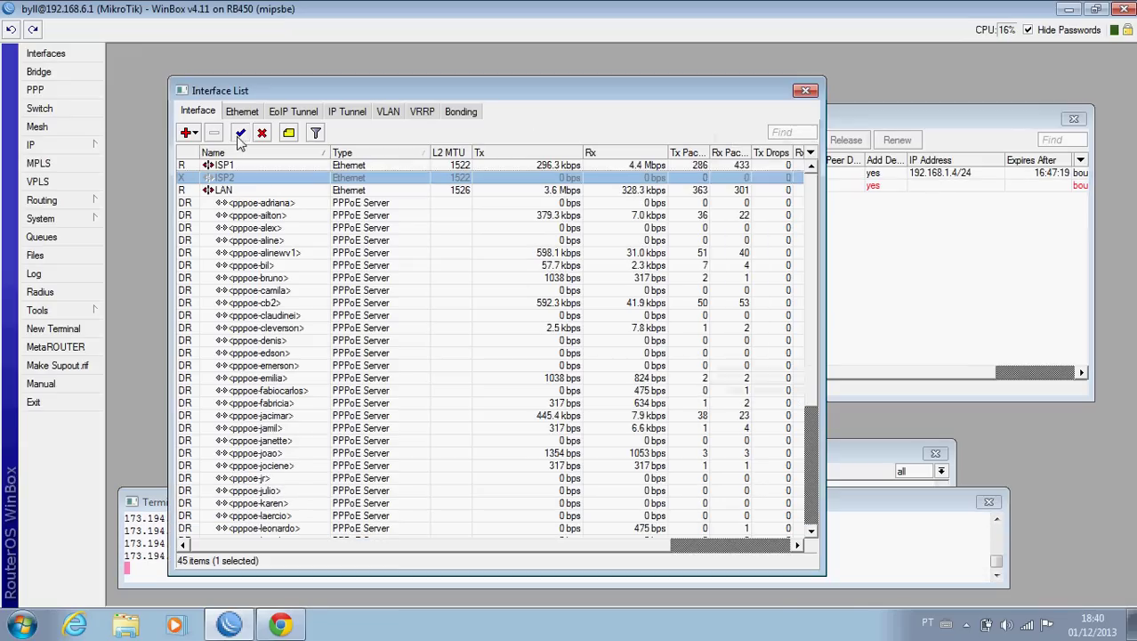
click(922, 300)
Open the firewall's Mangle rules and place the window below the ISP1, ISP2 and LAN rows.
click(36, 144)
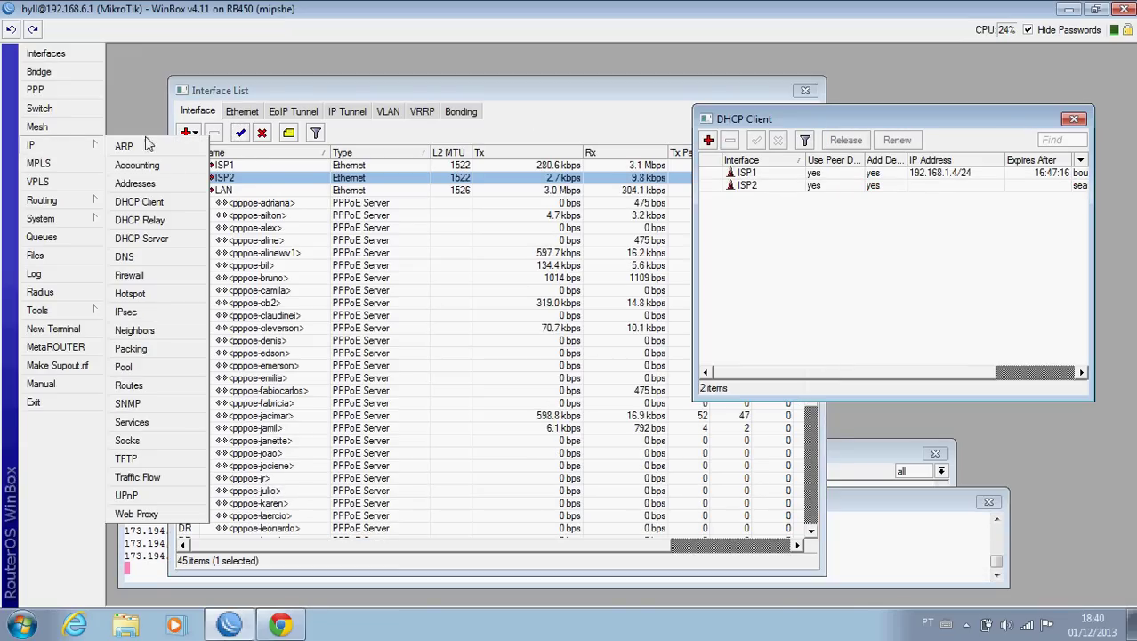
click(133, 278)
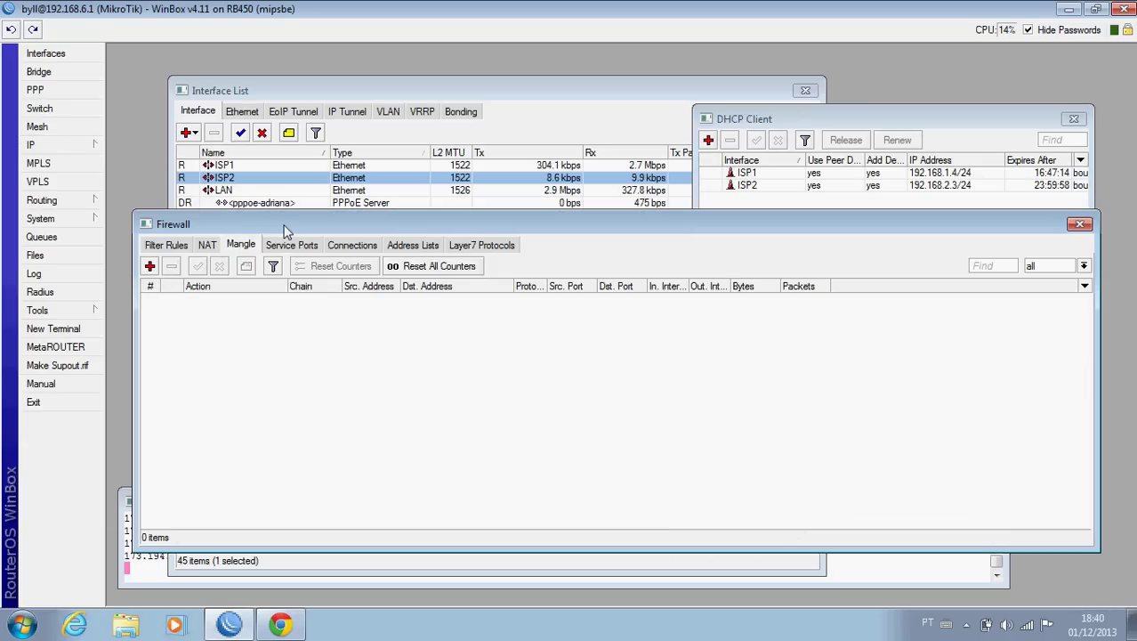
drag(289, 227, 324, 258)
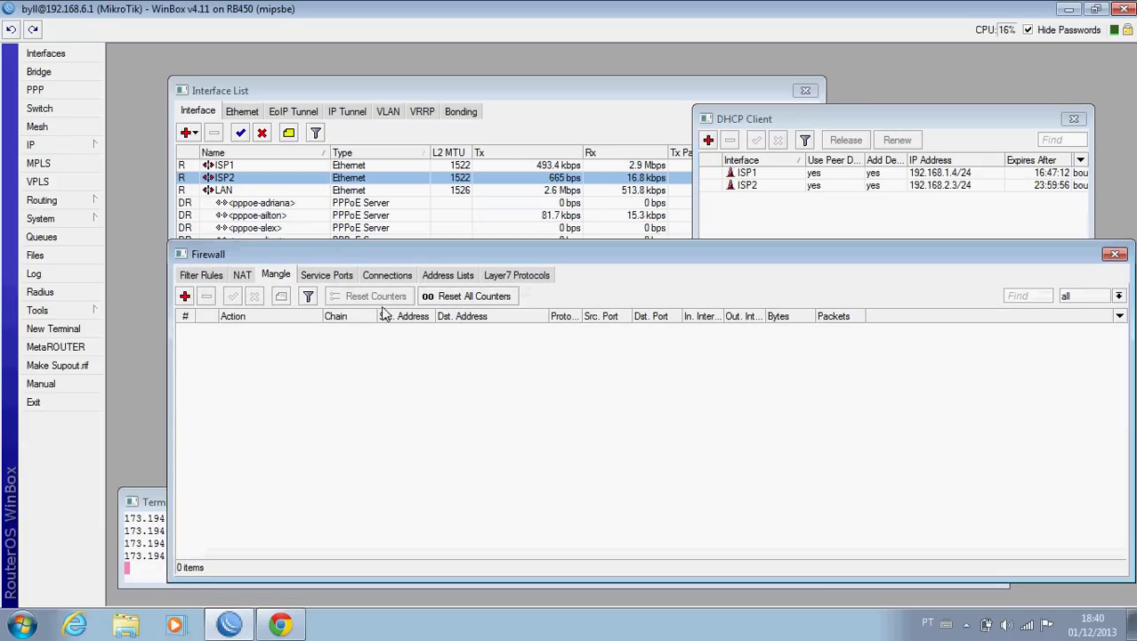
Switch to Chrome, open the link balancing configuration in Gestor Server, and choose the "Roteado ip estatico" connection mode.
click(281, 624)
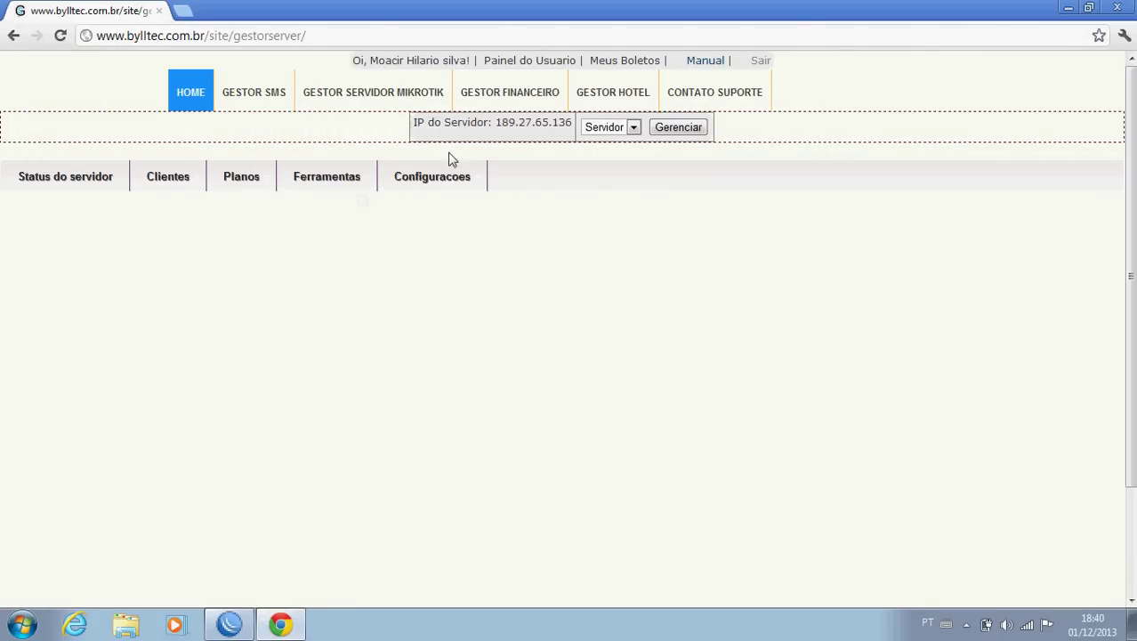
mouse_move(436, 173)
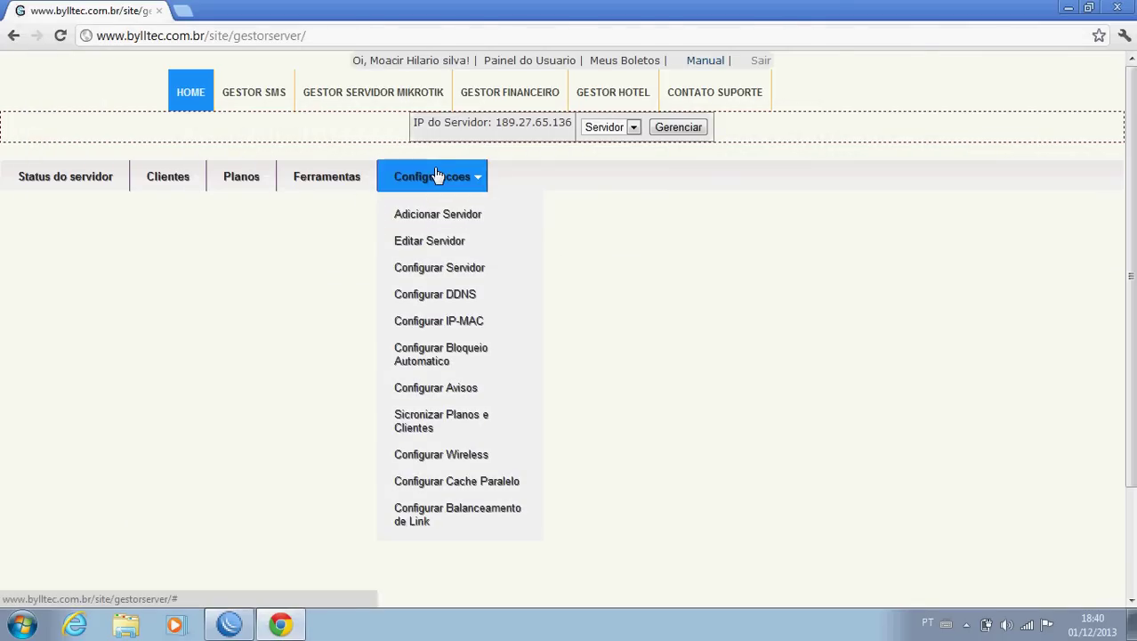
click(437, 519)
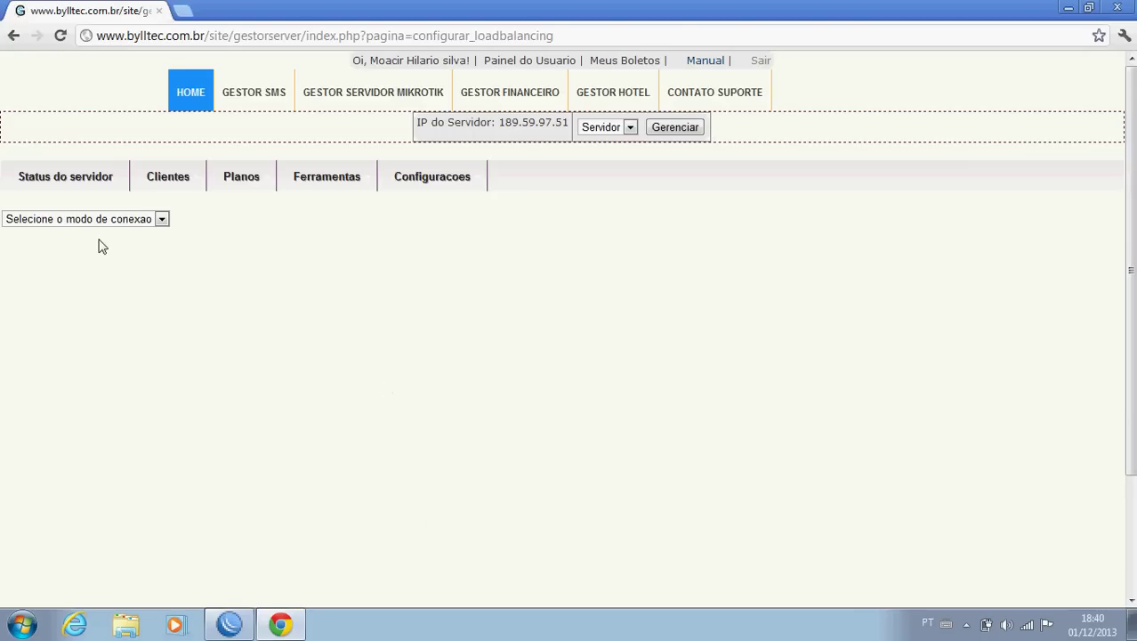
click(100, 221)
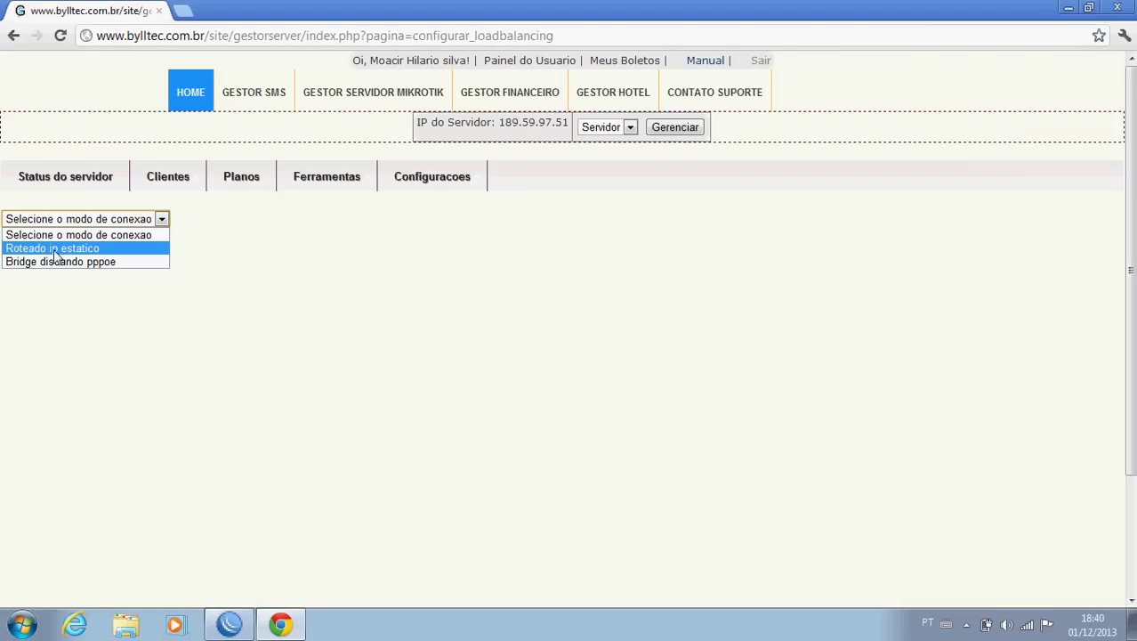
click(98, 249)
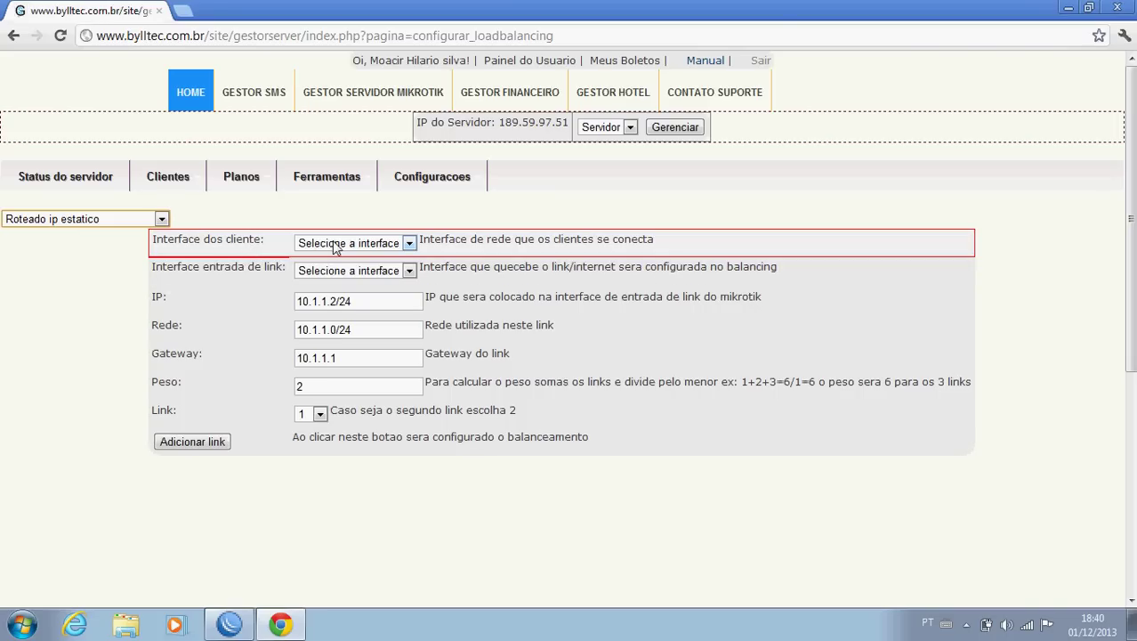
Check the interface names in WinBox, and set the client interface to LAN and the link input interface to ISP1.
click(228, 624)
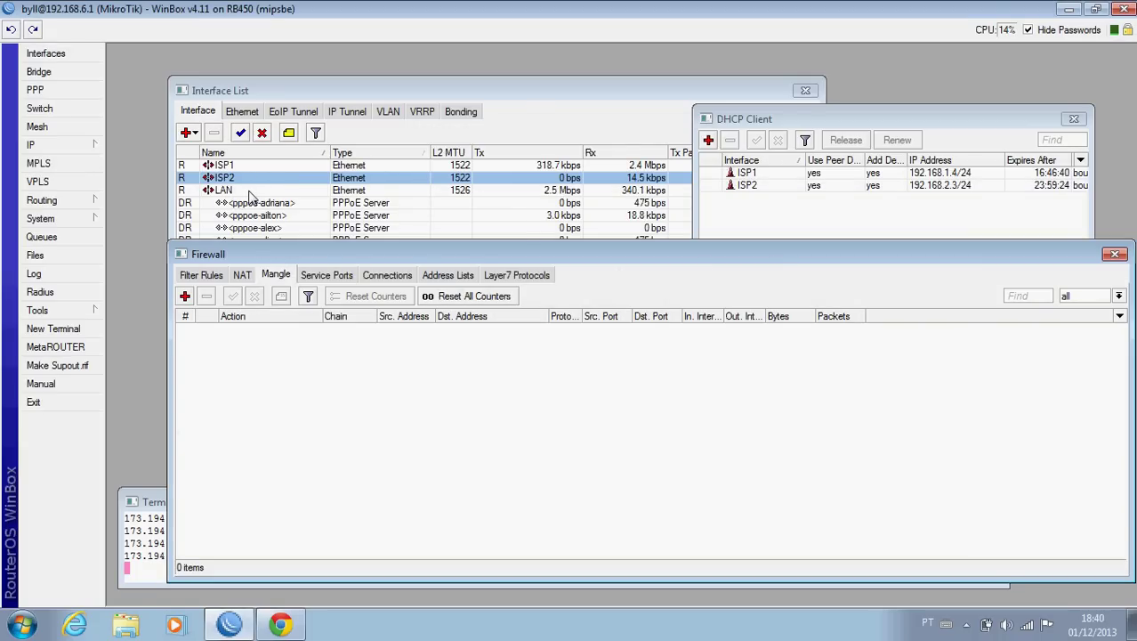
click(280, 624)
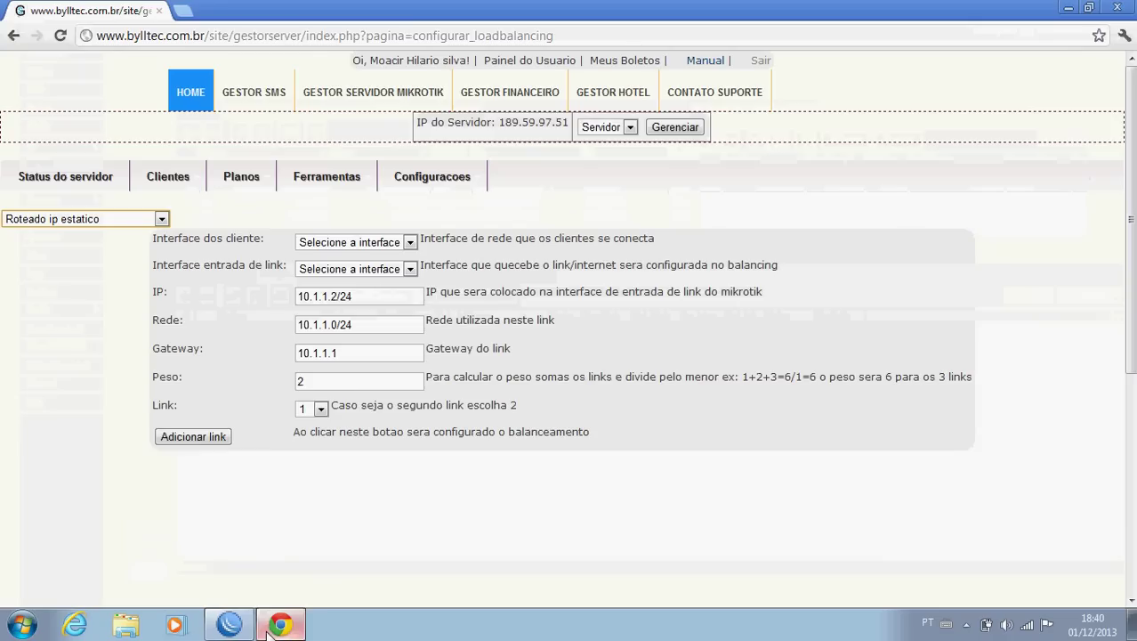
click(384, 244)
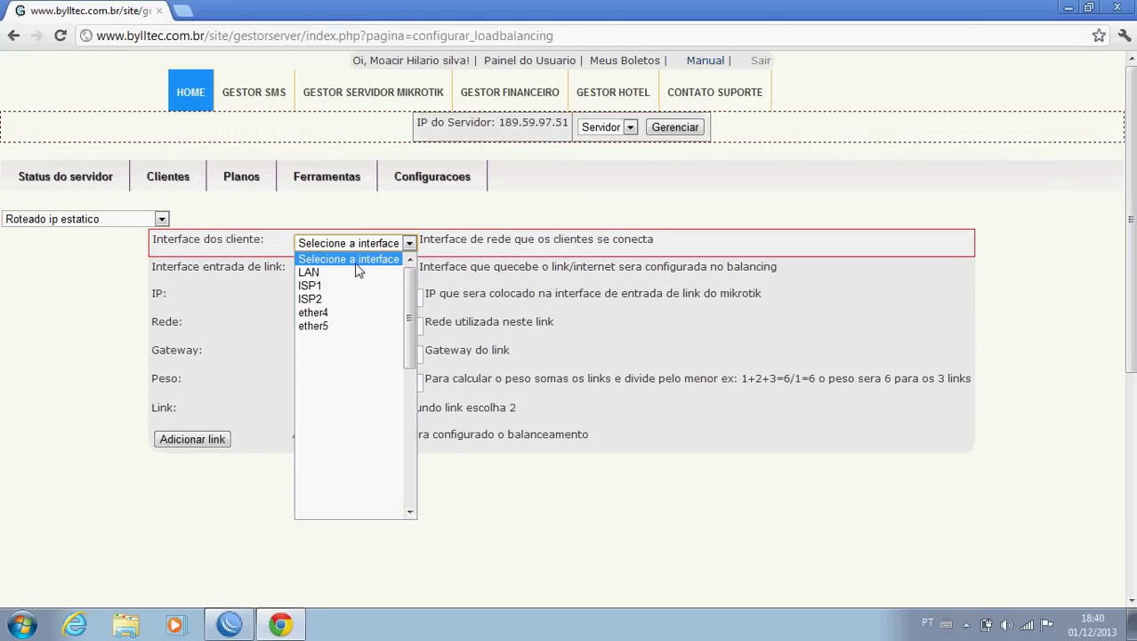
click(356, 273)
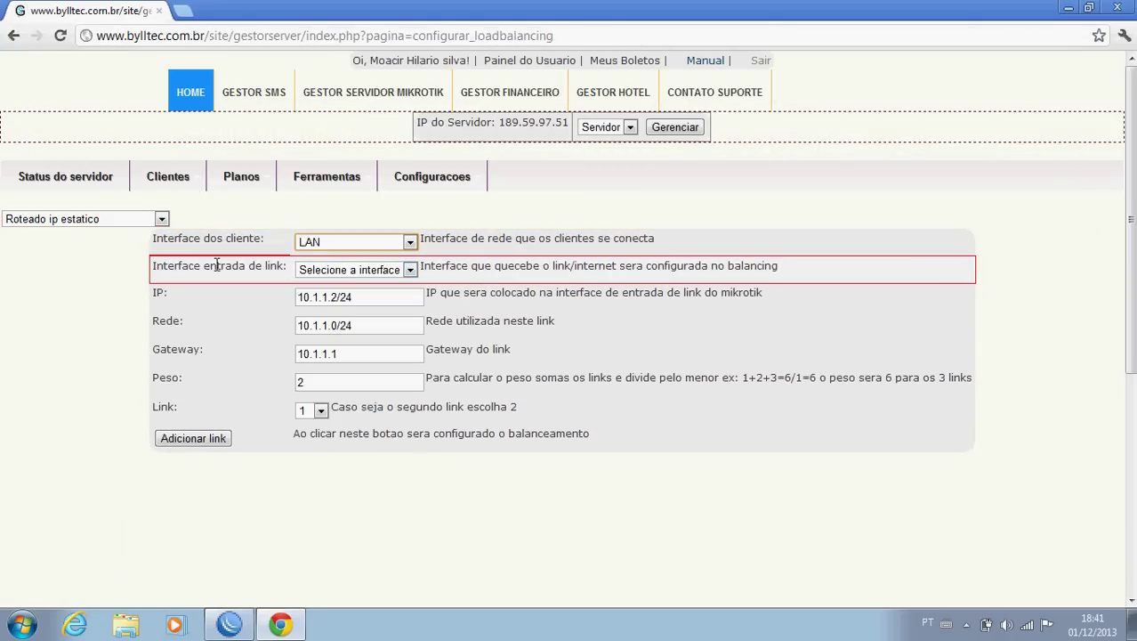
click(369, 272)
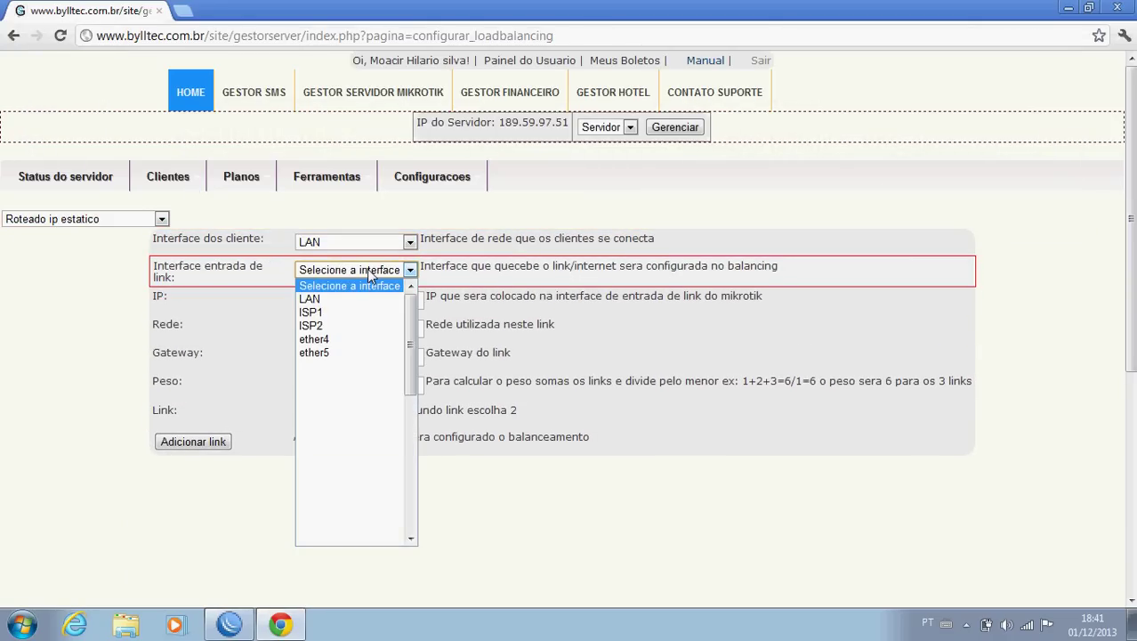
click(313, 312)
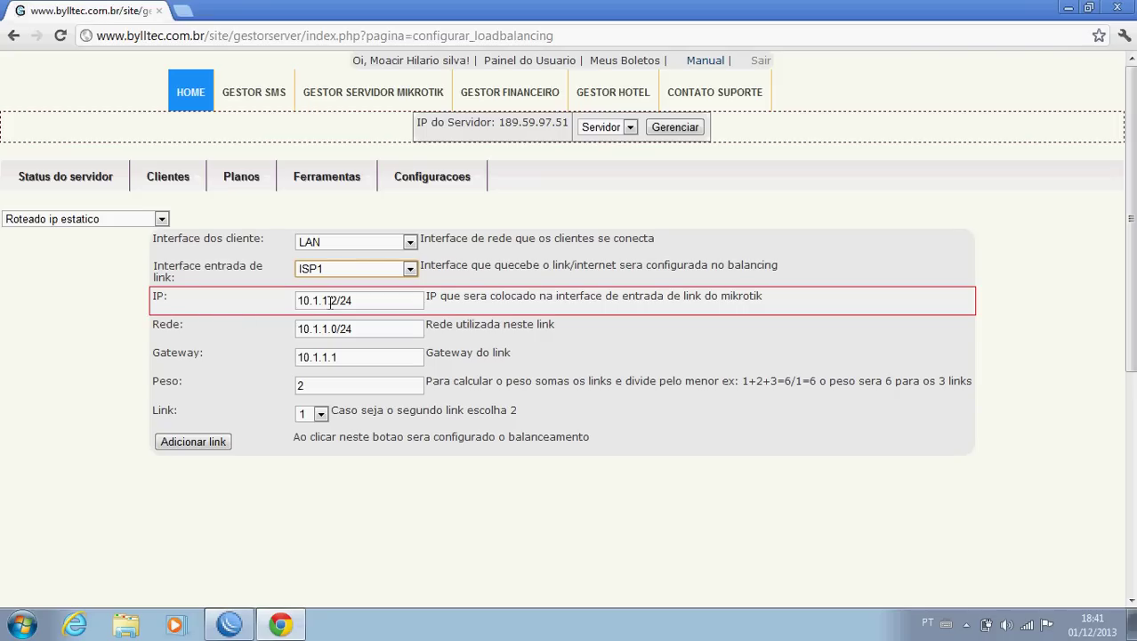
Set the link's IP to 192.168.1.2/24, checking it against the ISP1 address in WinBox's DHCP Client window.
drag(327, 301, 300, 285)
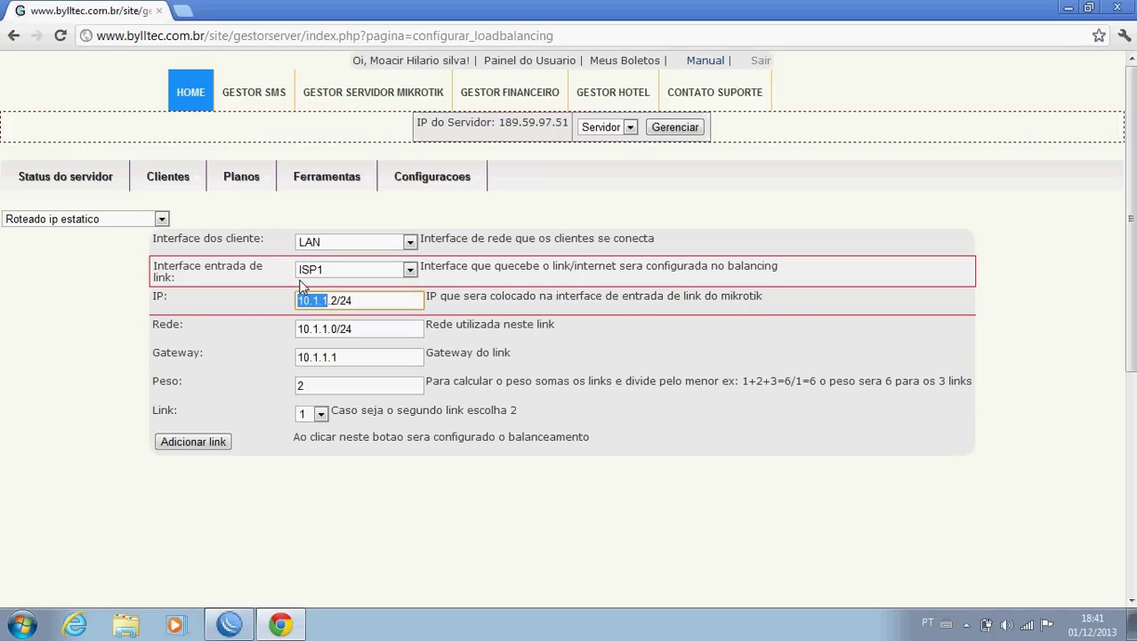
click(228, 624)
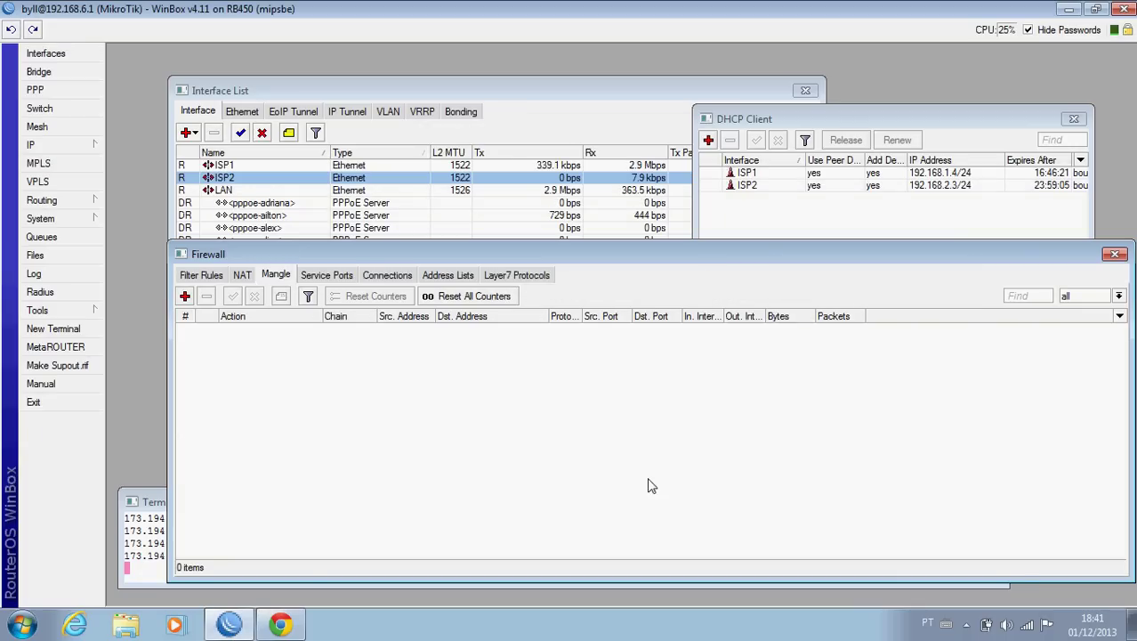
click(949, 175)
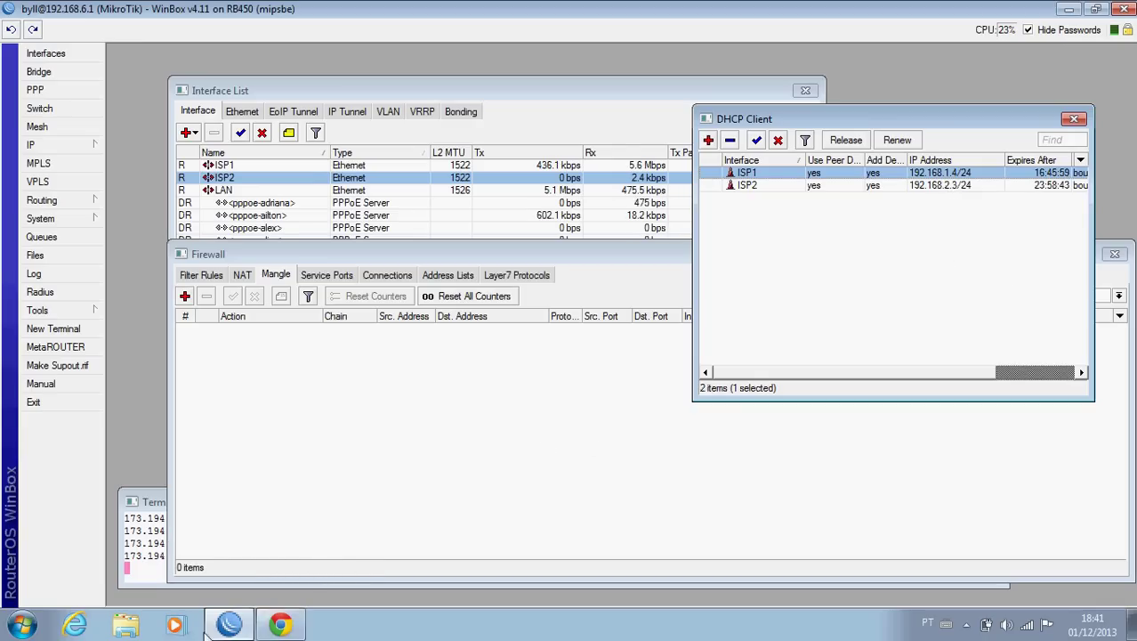
click(281, 626)
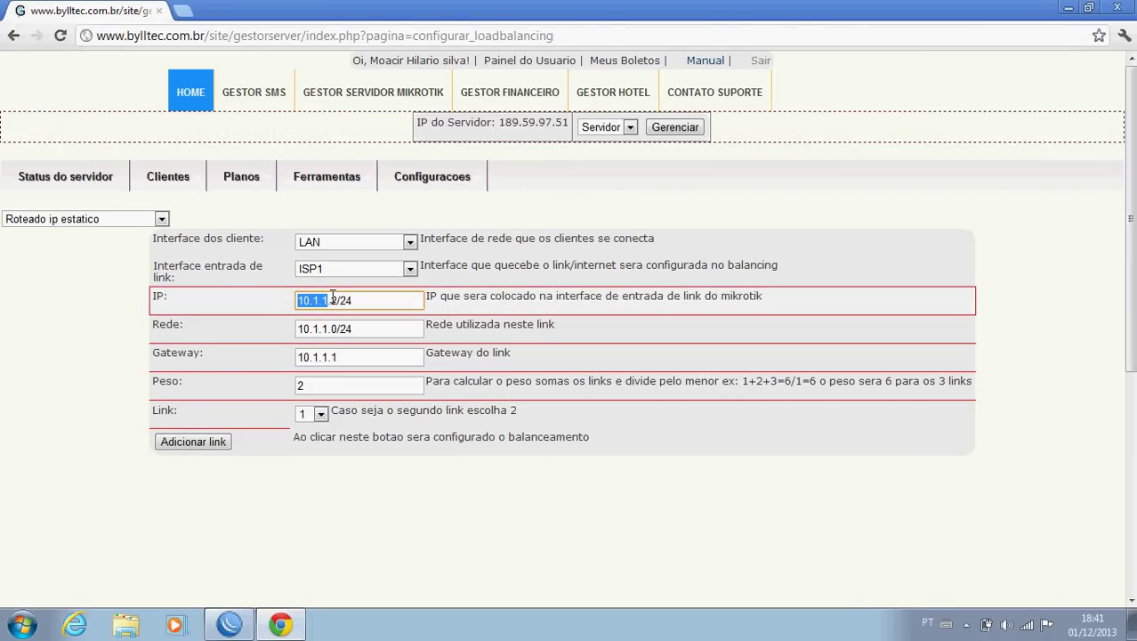
text(192.168.1)
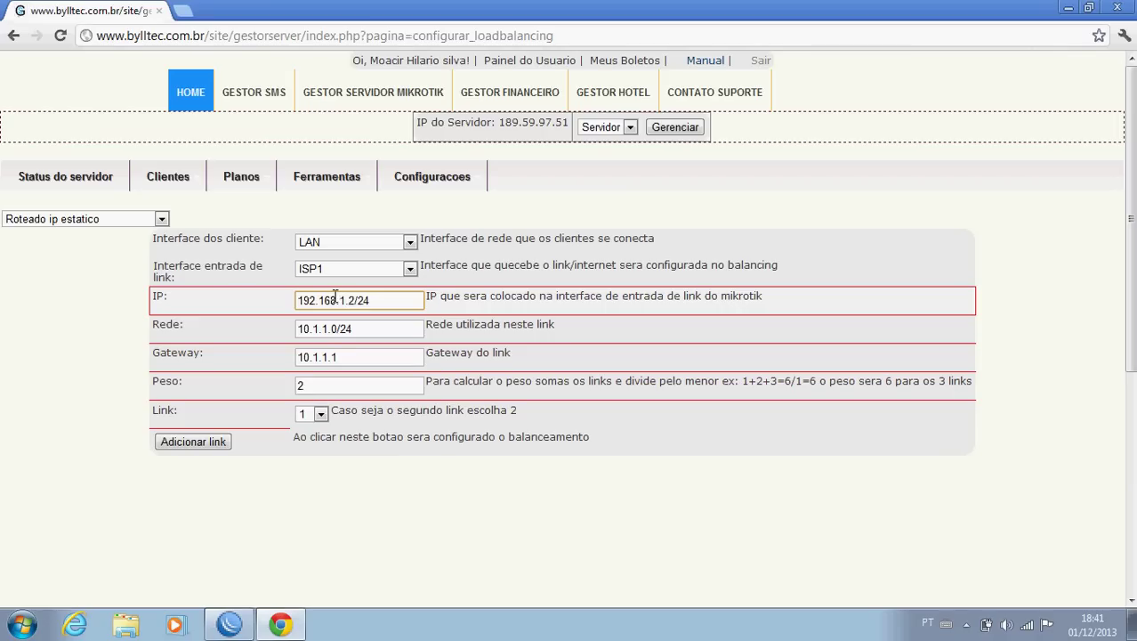
text(.)
click(242, 628)
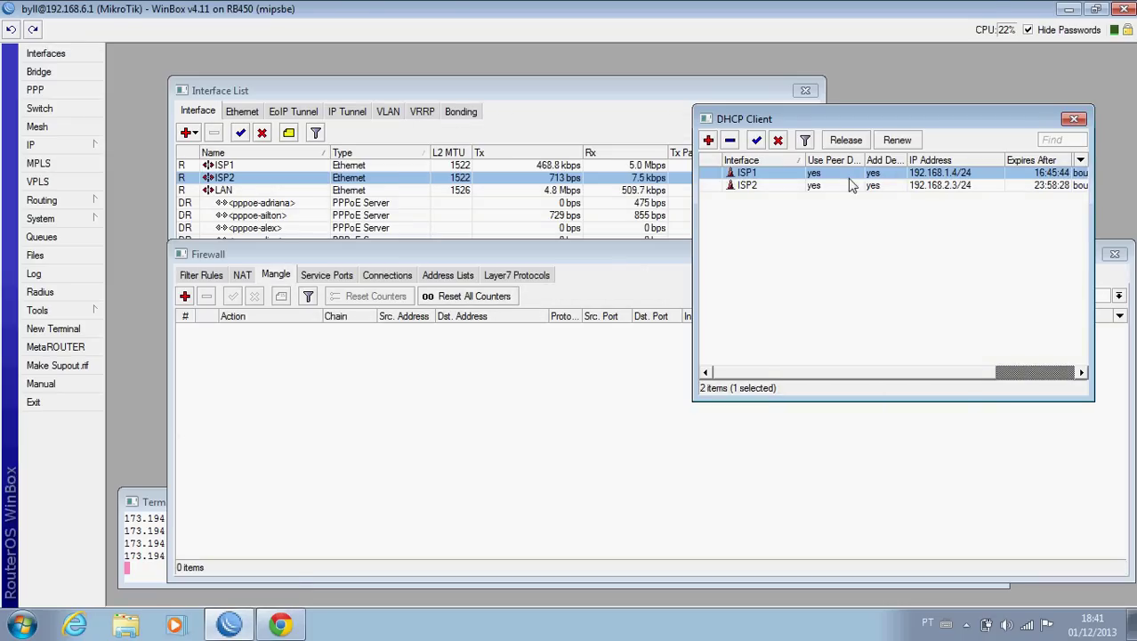
click(280, 626)
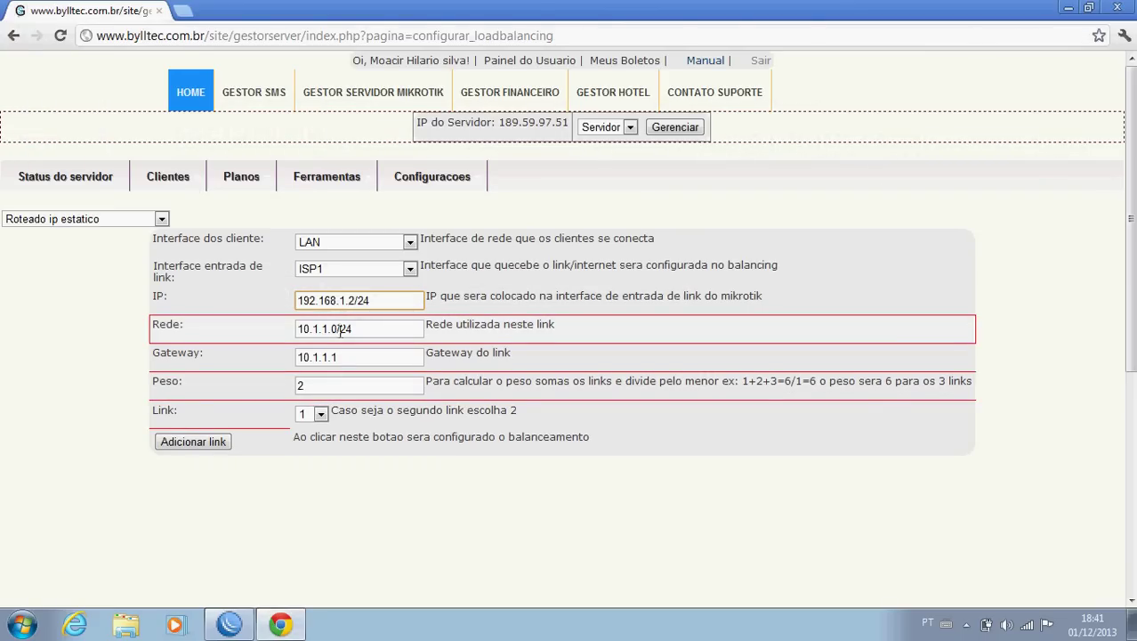
Set the link's network (Rede) to 192.168.1.0/24 and its gateway to 192.168.1.1.
click(332, 329)
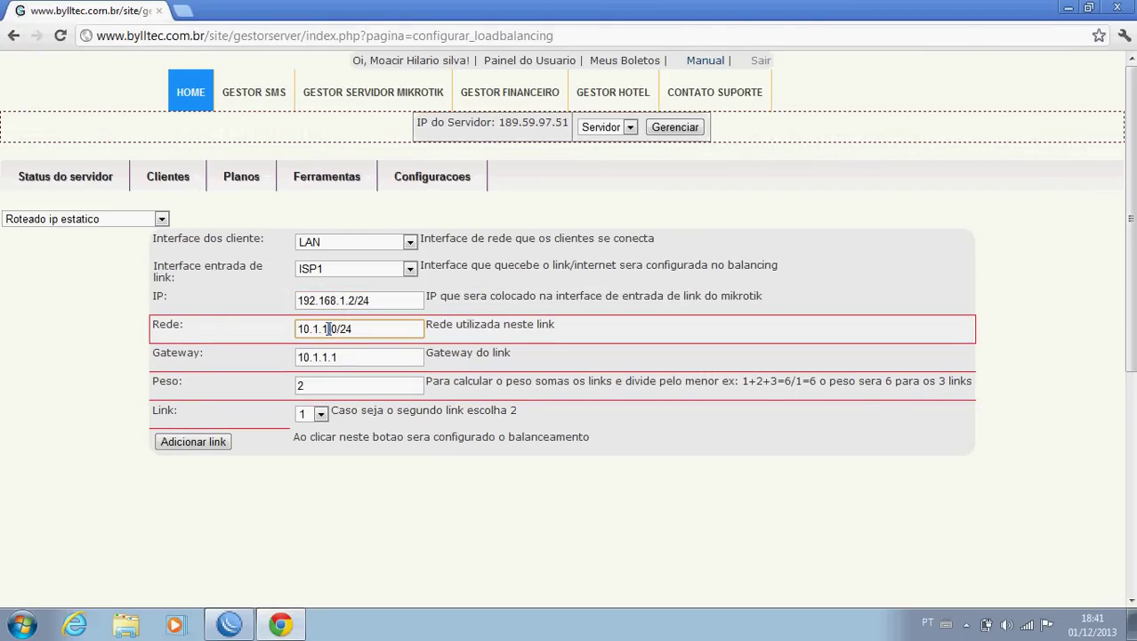
drag(326, 328, 285, 338)
text(192.168.1)
drag(360, 356, 297, 359)
text(1)
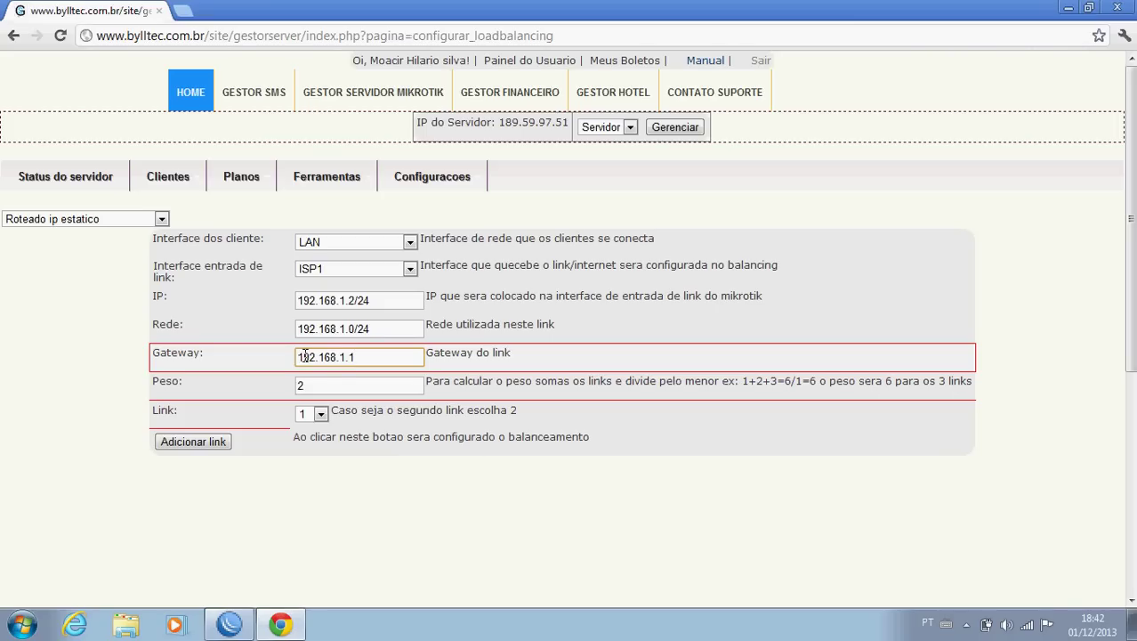
Review the weight calculation example beside the Peso field and keep the weight at 2.
double_click(300, 384)
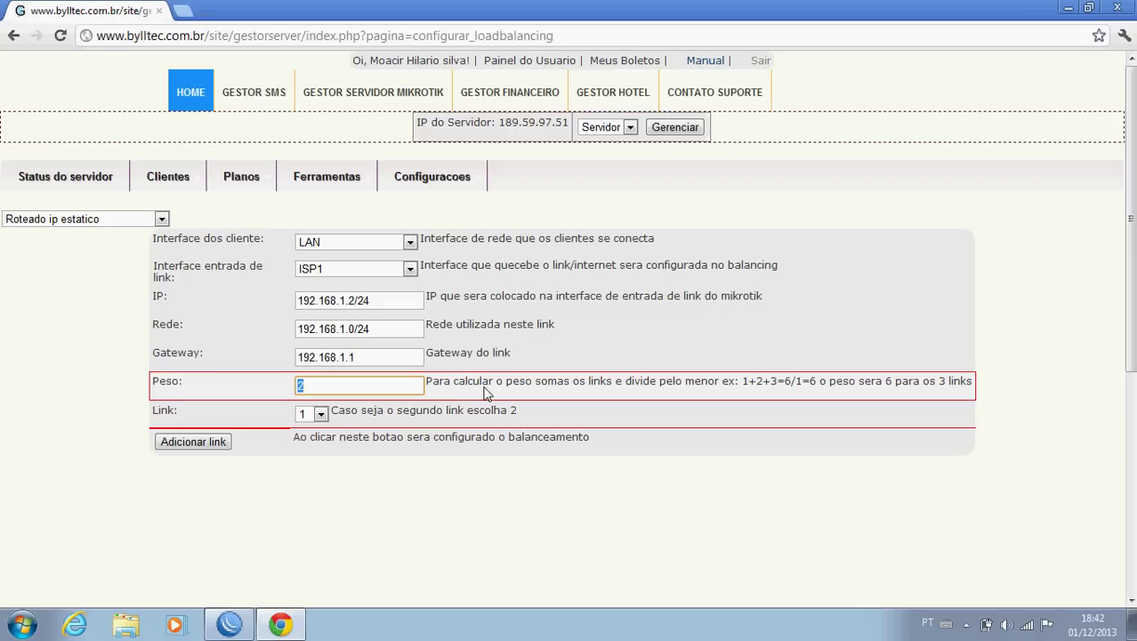
click(313, 384)
drag(694, 380, 793, 384)
click(774, 382)
click(316, 384)
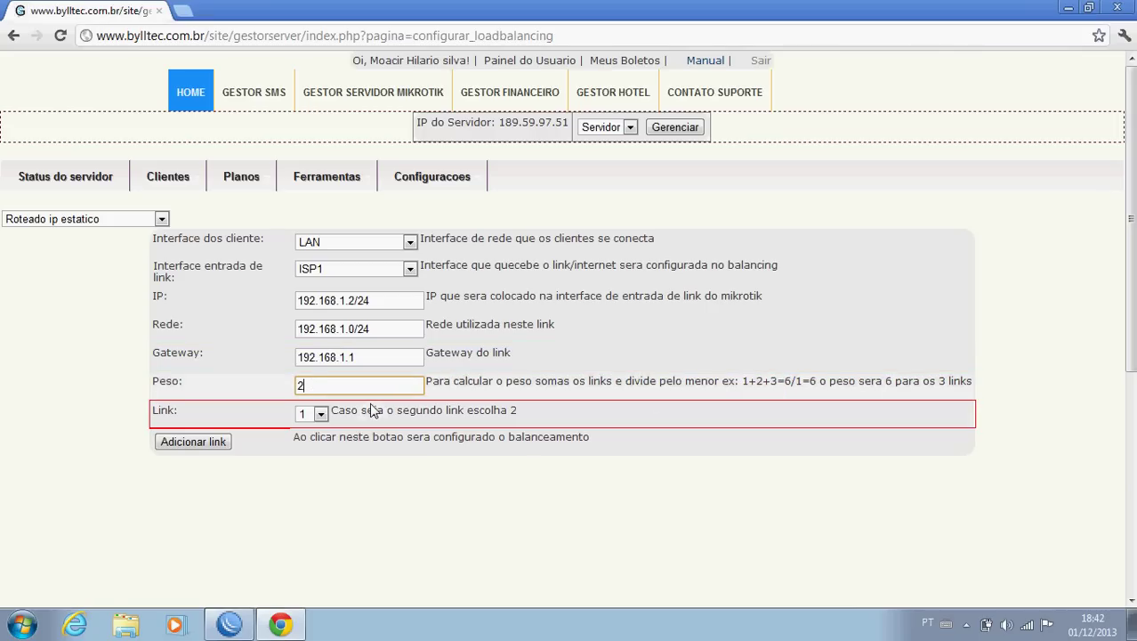
Choose 1 as the link number and review the note about numbering a second link.
click(321, 414)
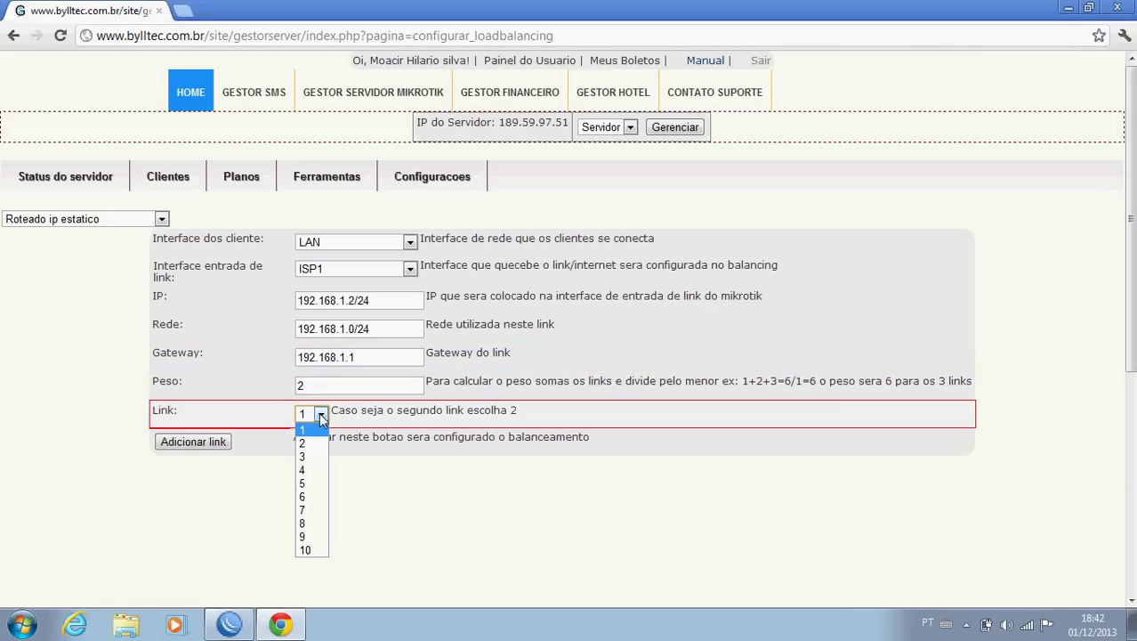
click(391, 414)
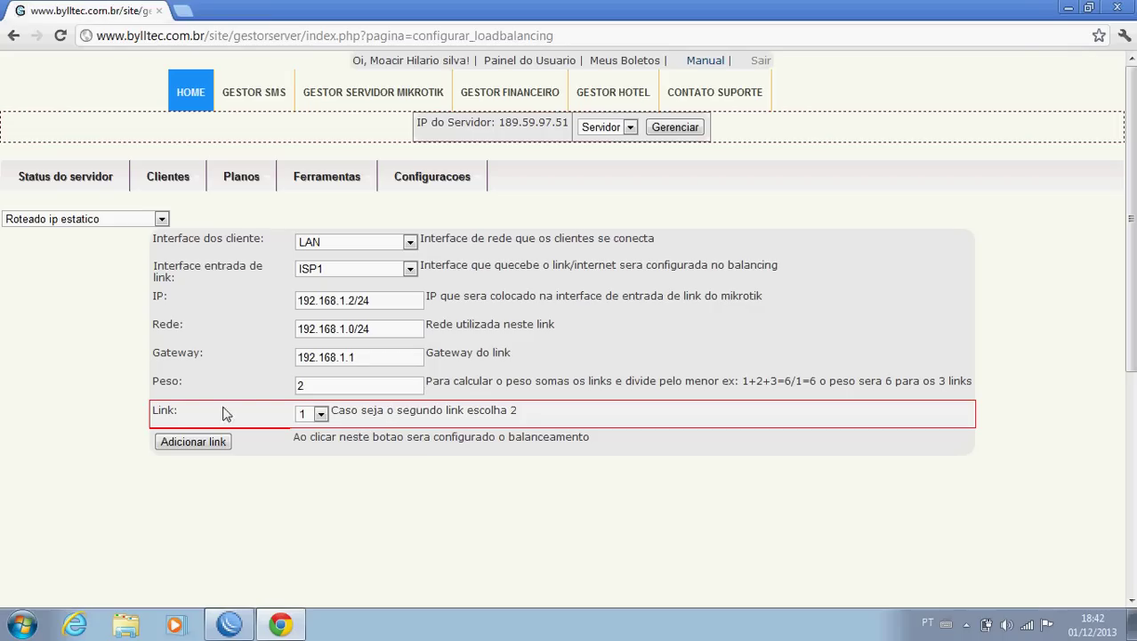
click(319, 415)
click(305, 431)
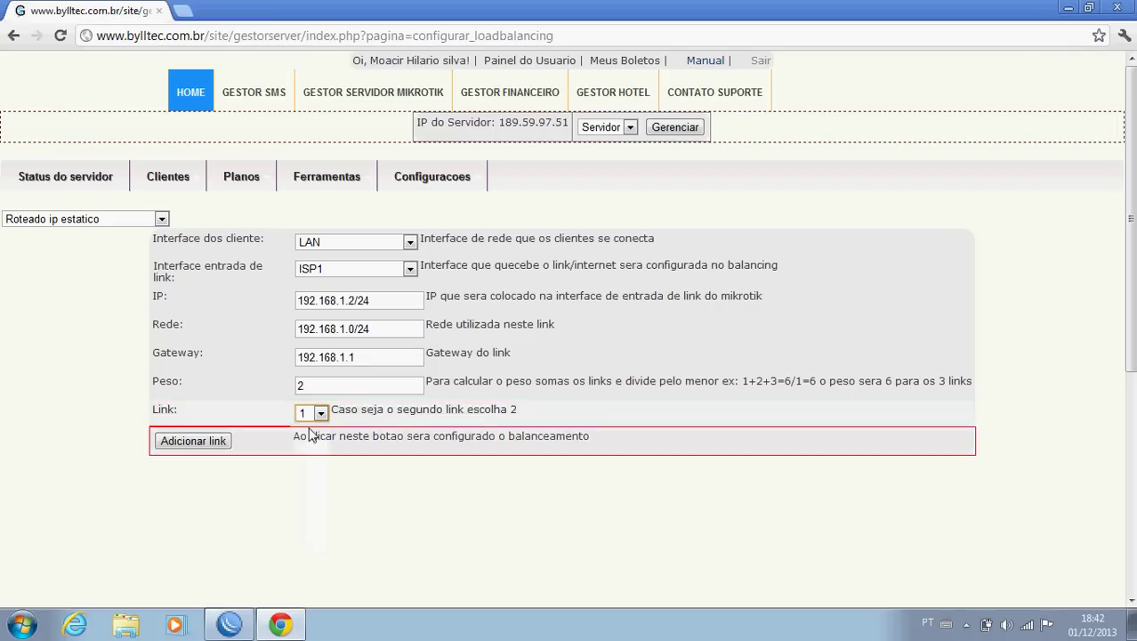
drag(338, 411, 480, 412)
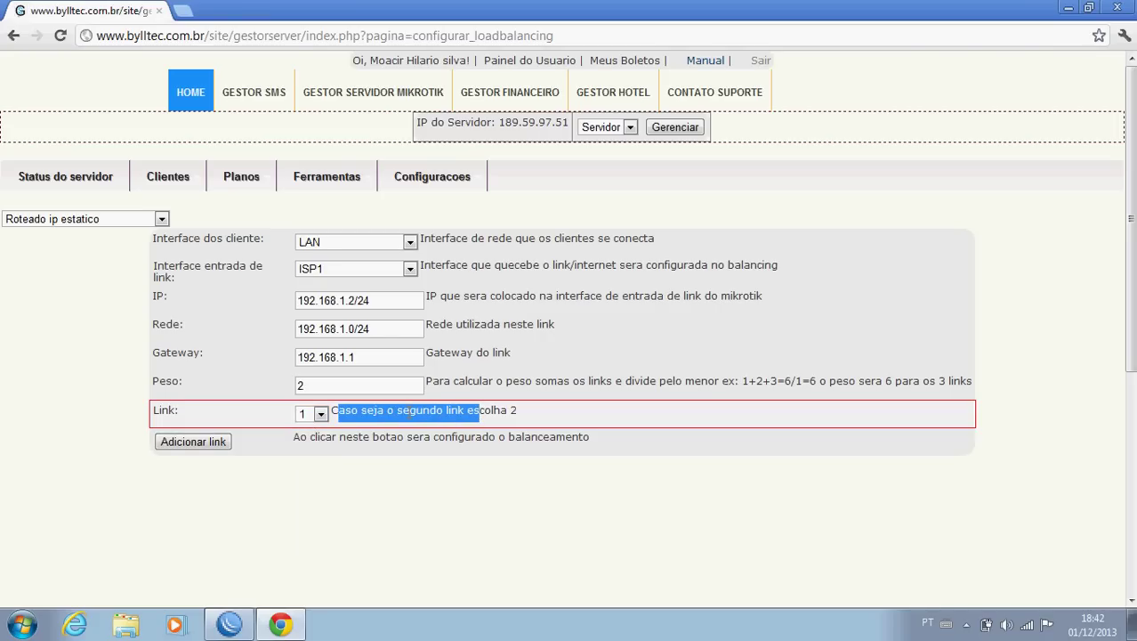
click(330, 423)
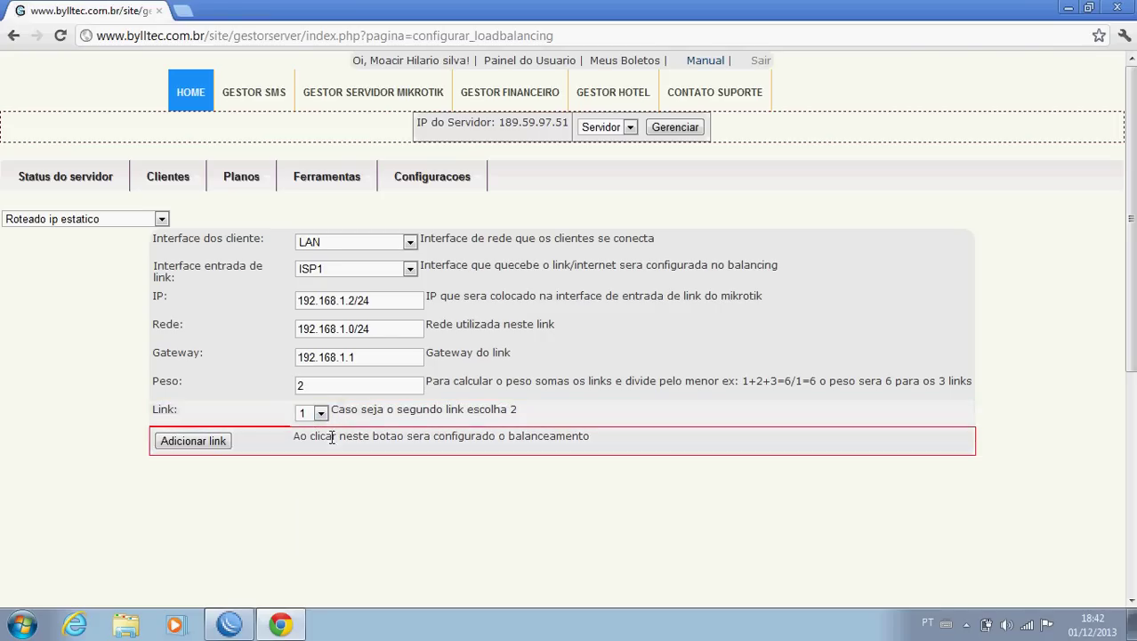
Check the empty Mangle rules in WinBox, and submit the ISP1 link to the balancing configuration in Chrome.
click(293, 623)
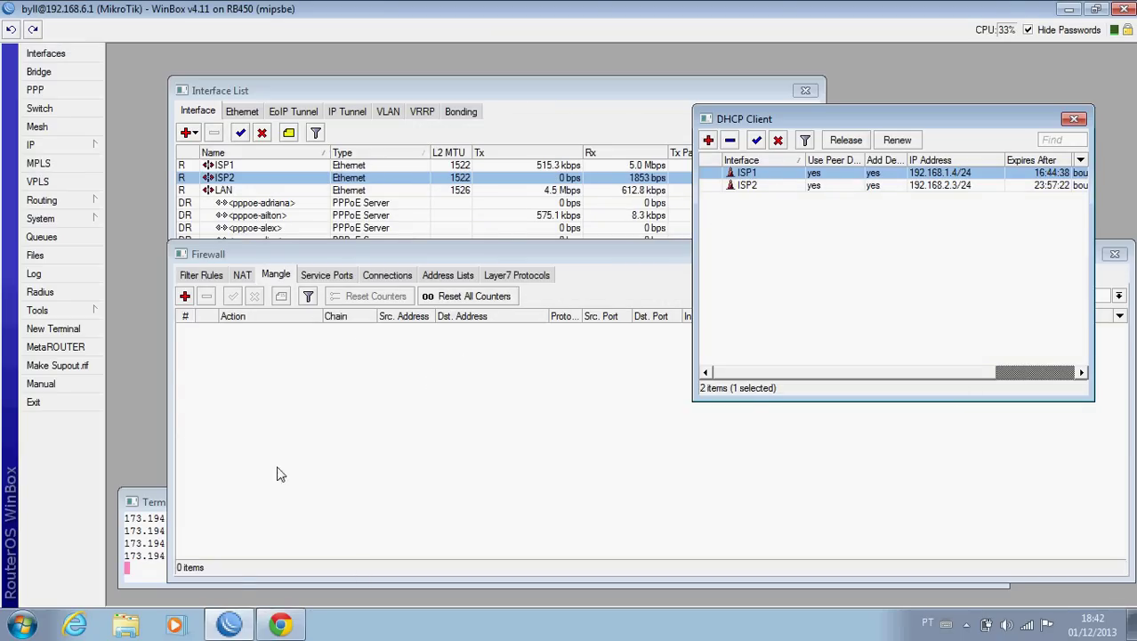
click(271, 625)
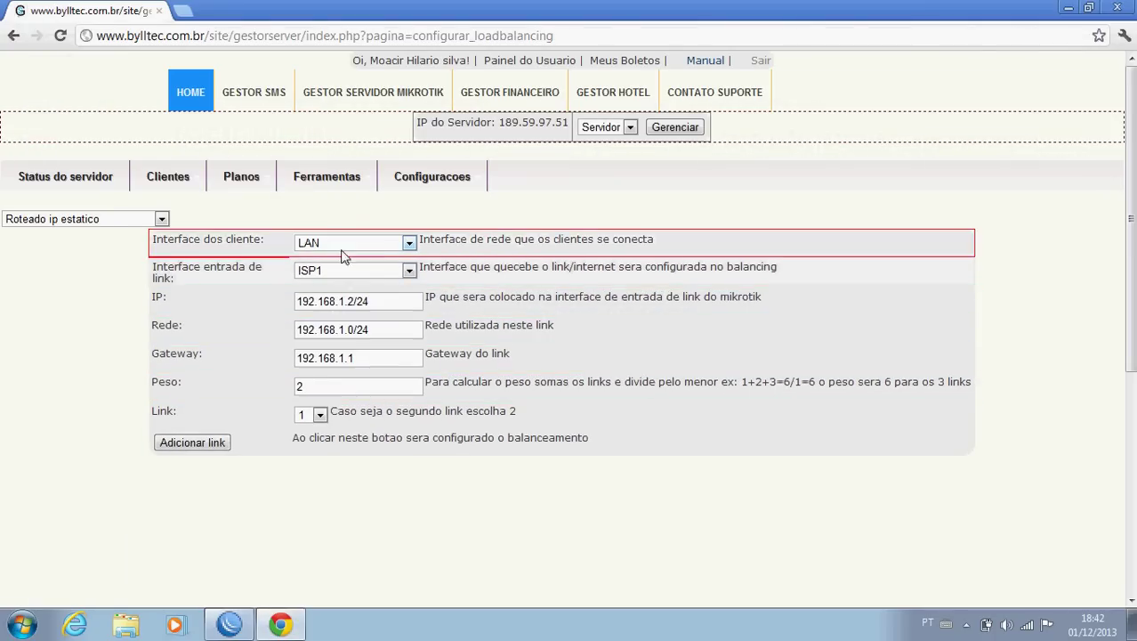
click(194, 440)
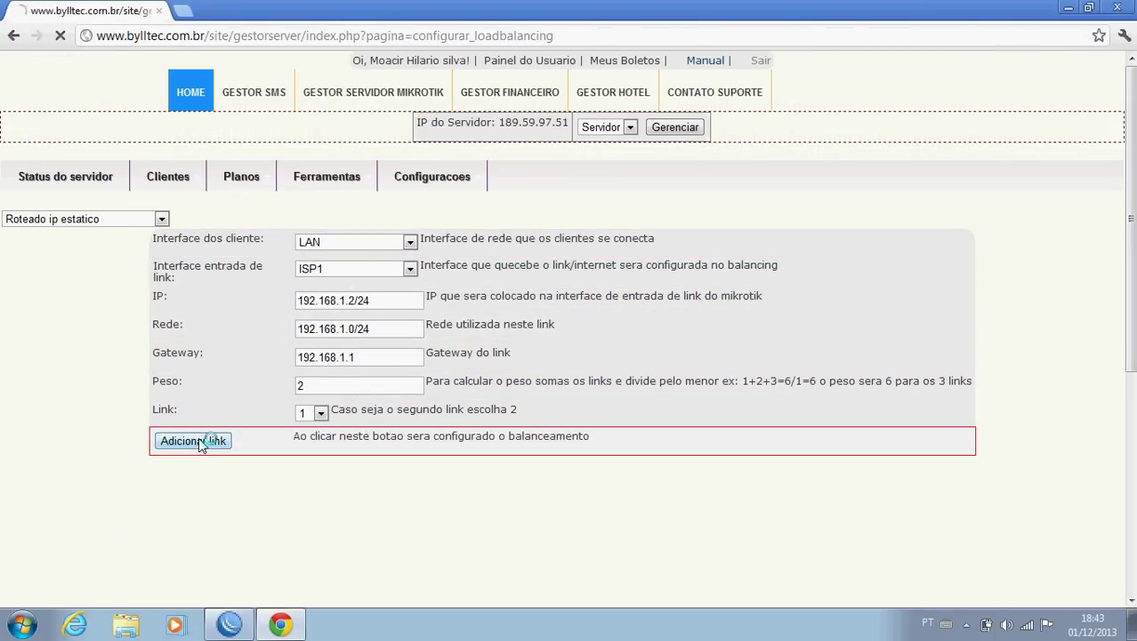
click(273, 623)
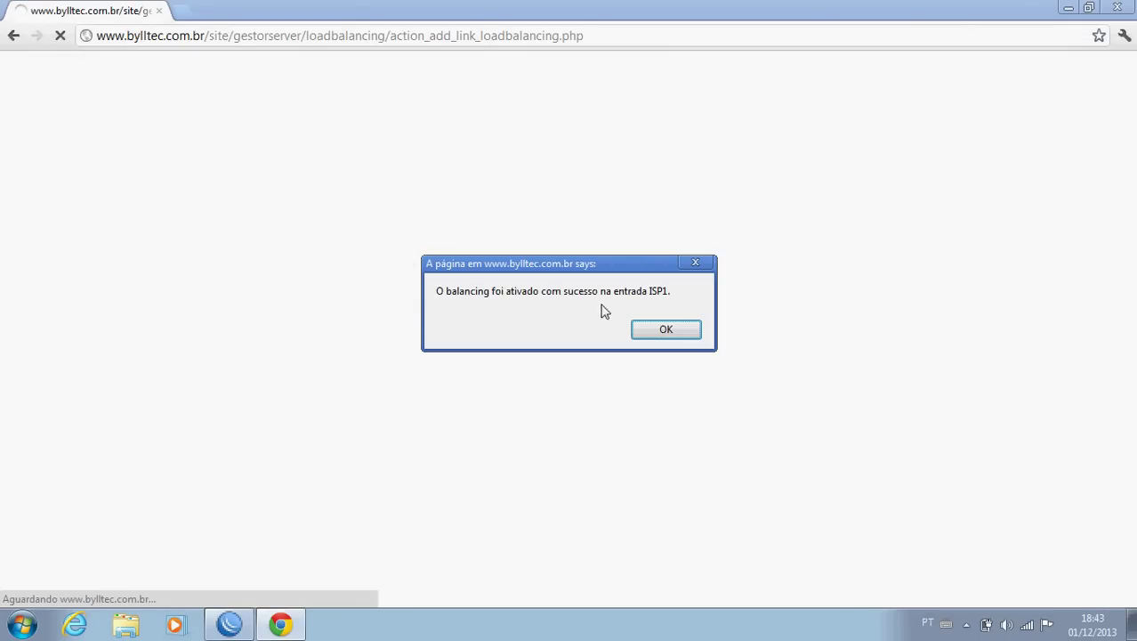
Close the ISP1 message, and examine the ISP1 Mangle rules and the ISP2 DHCP client entry in WinBox.
click(662, 330)
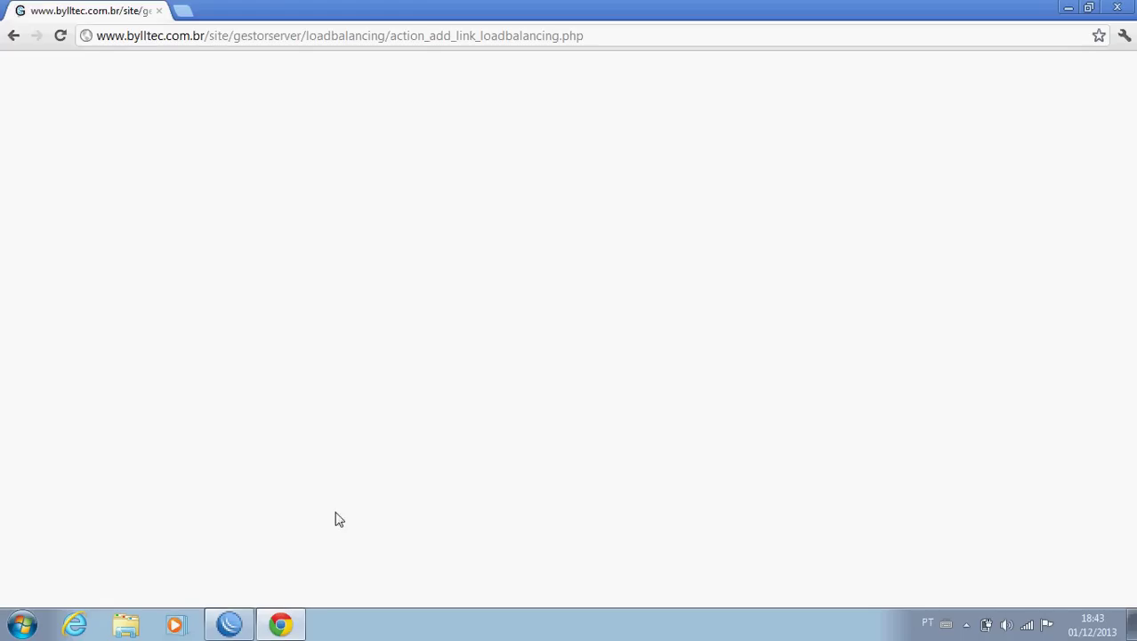
click(228, 624)
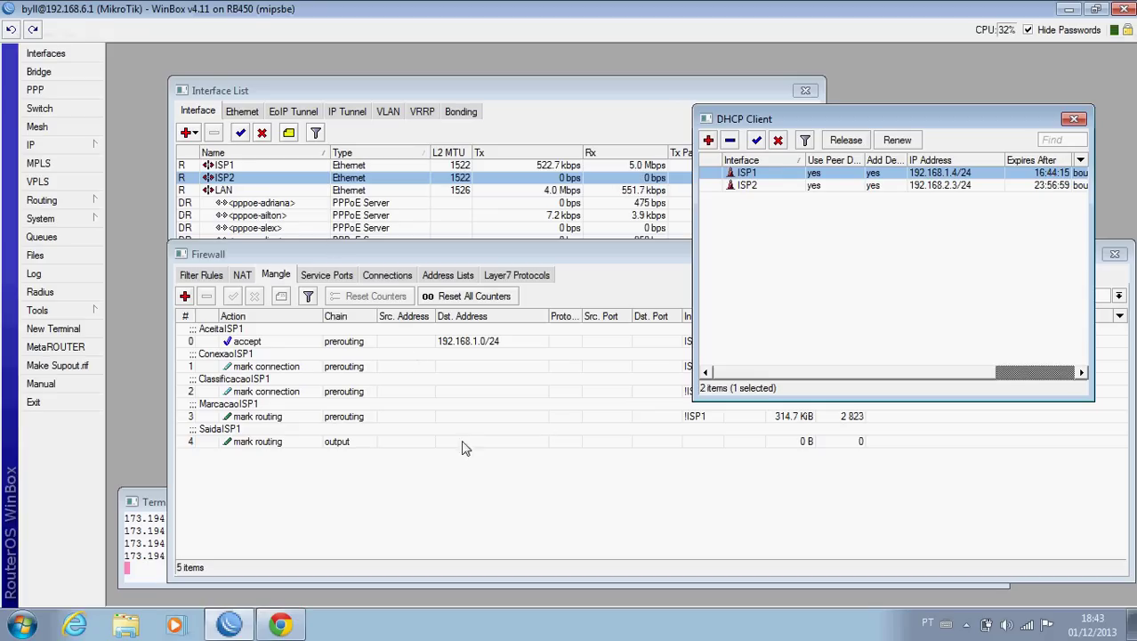
click(907, 186)
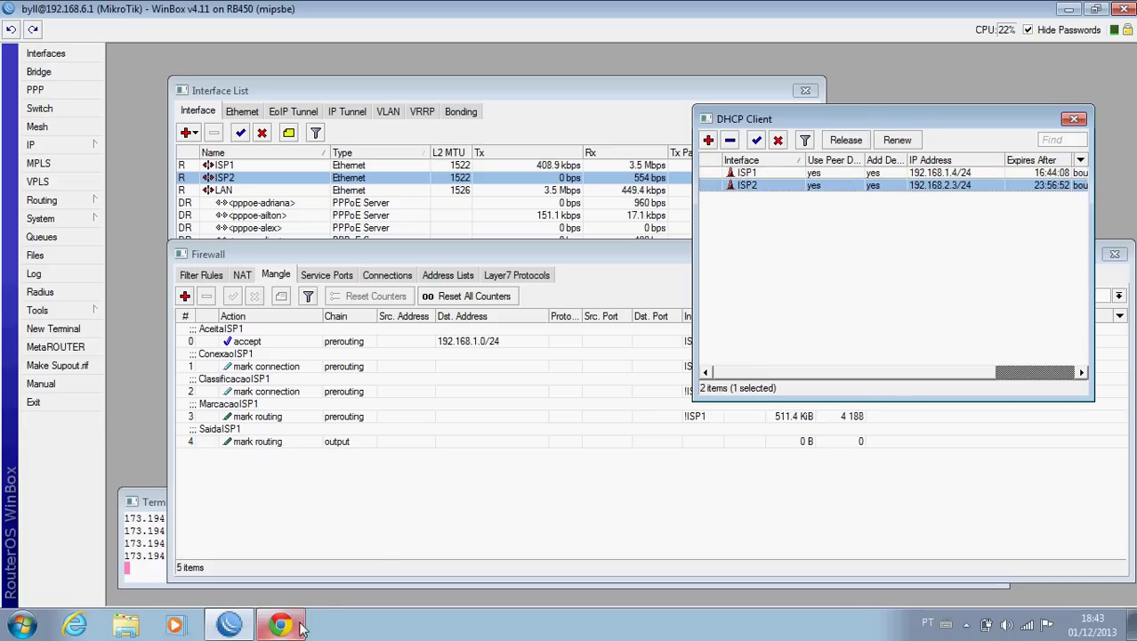
Reopen the link balancing configuration (Configurar Balanceamento de Link) in Chrome and choose the connection mode Roteado ip estatico.
click(294, 508)
mouse_move(458, 174)
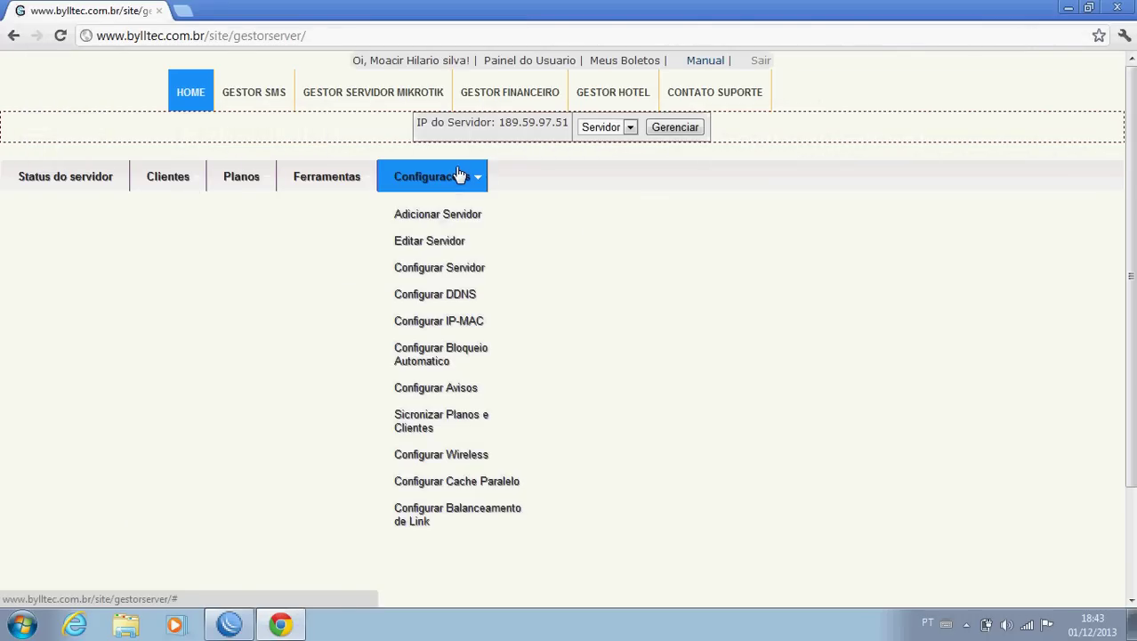
click(405, 516)
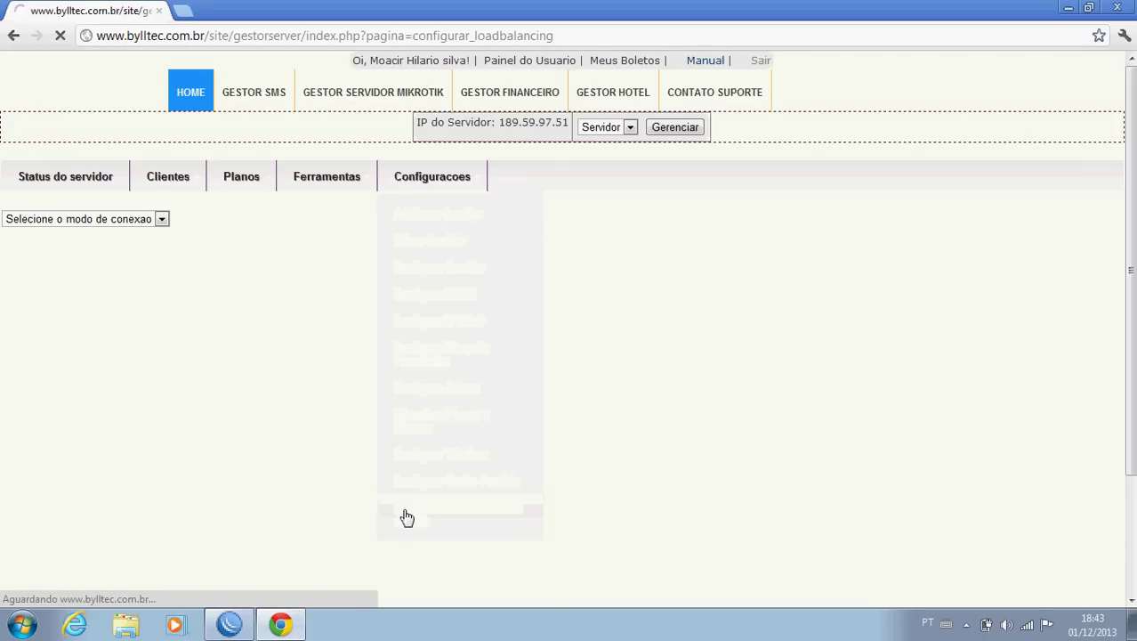
click(147, 219)
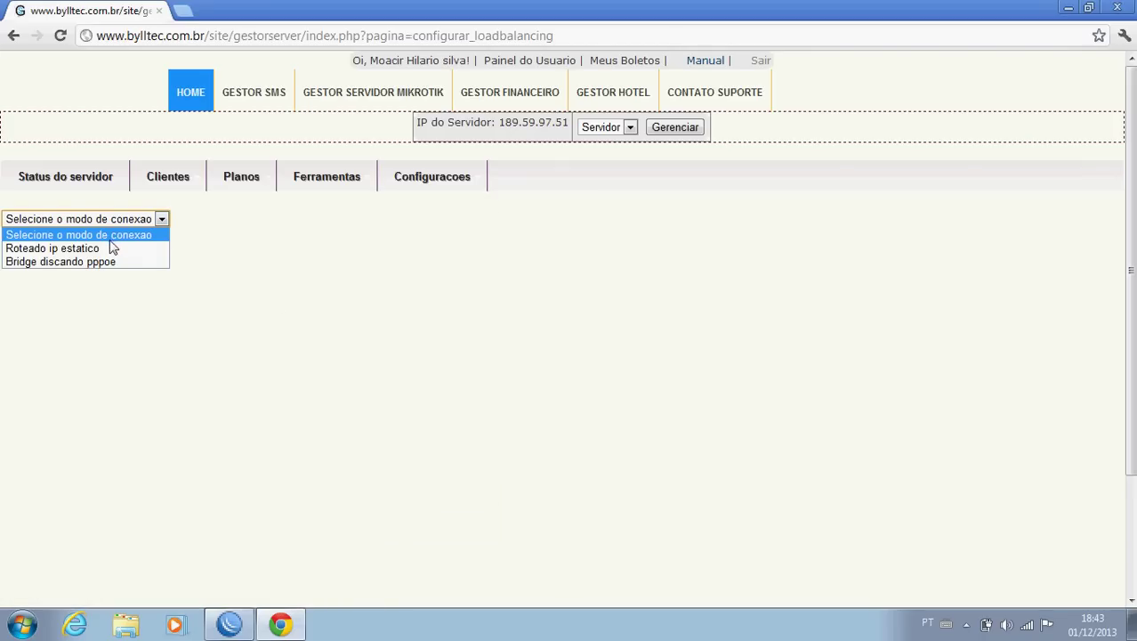
click(105, 249)
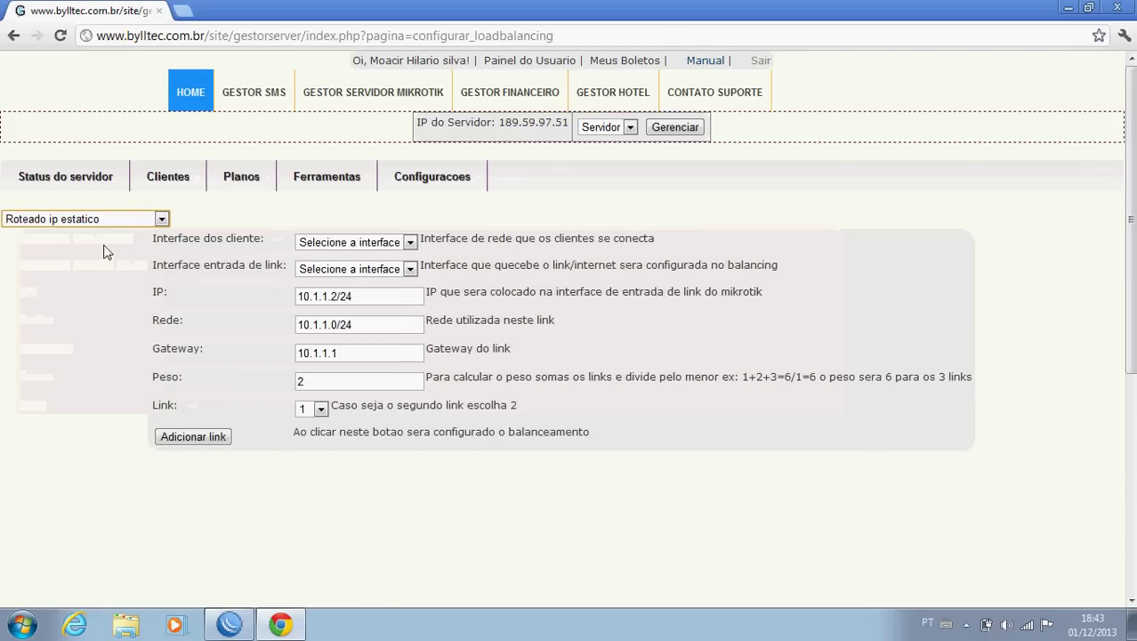
Set the client interface to LAN and the link input interface to ISP2.
click(355, 244)
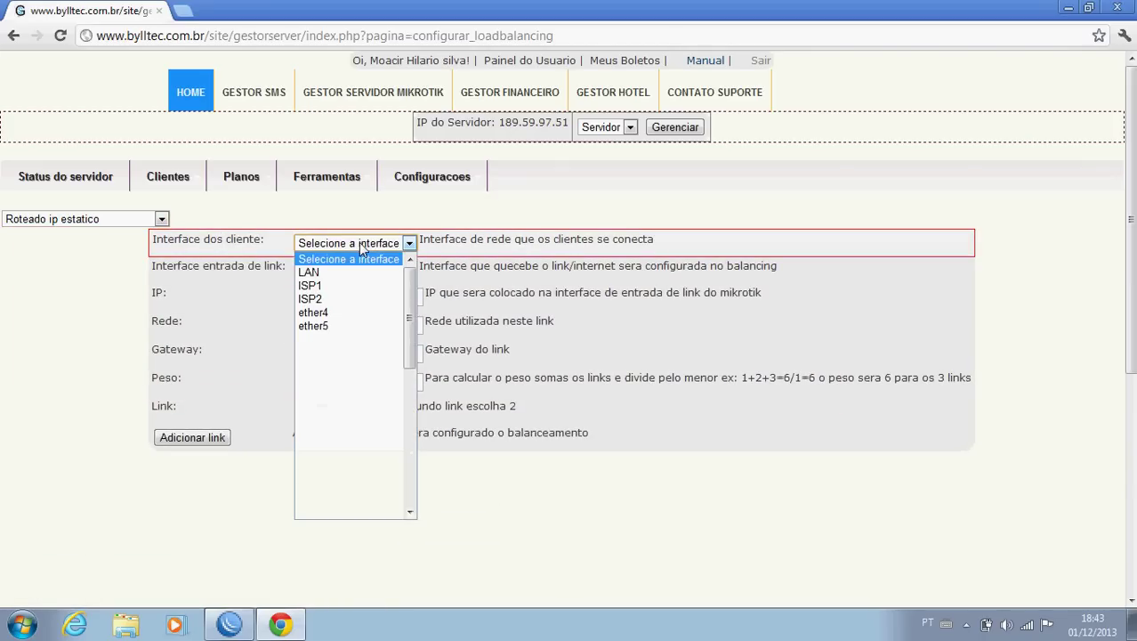
click(351, 269)
click(276, 218)
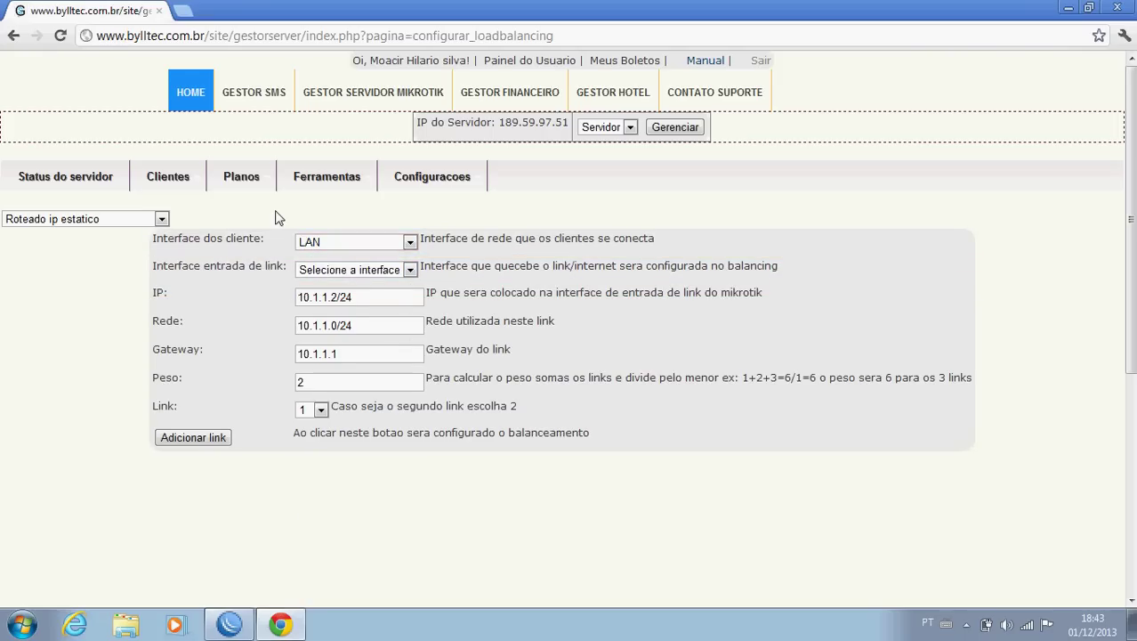
click(350, 271)
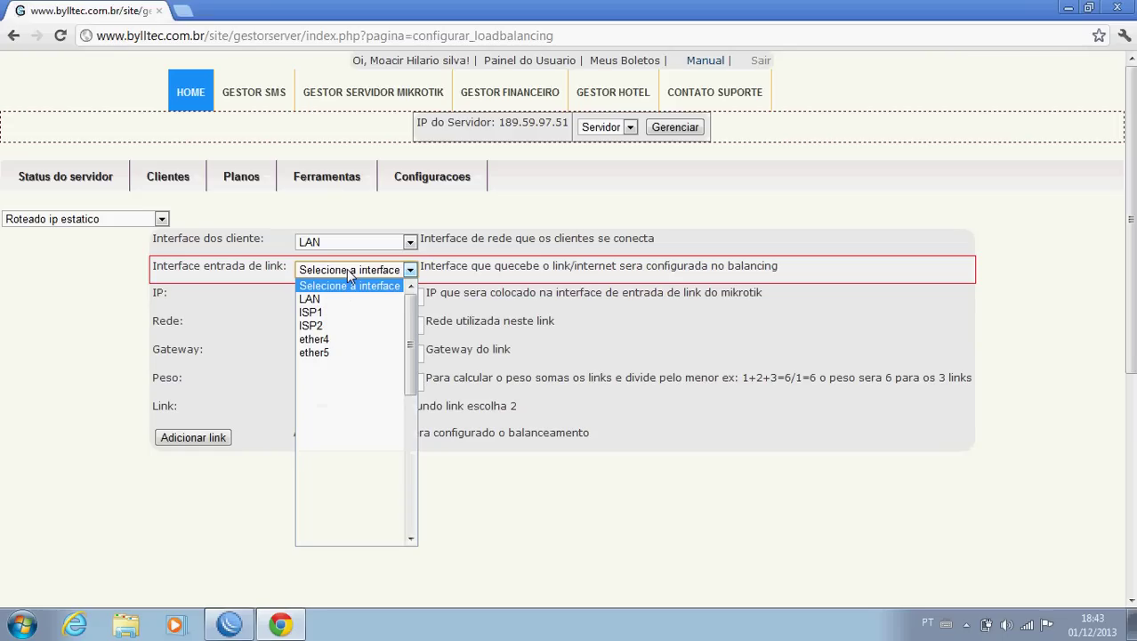
click(332, 326)
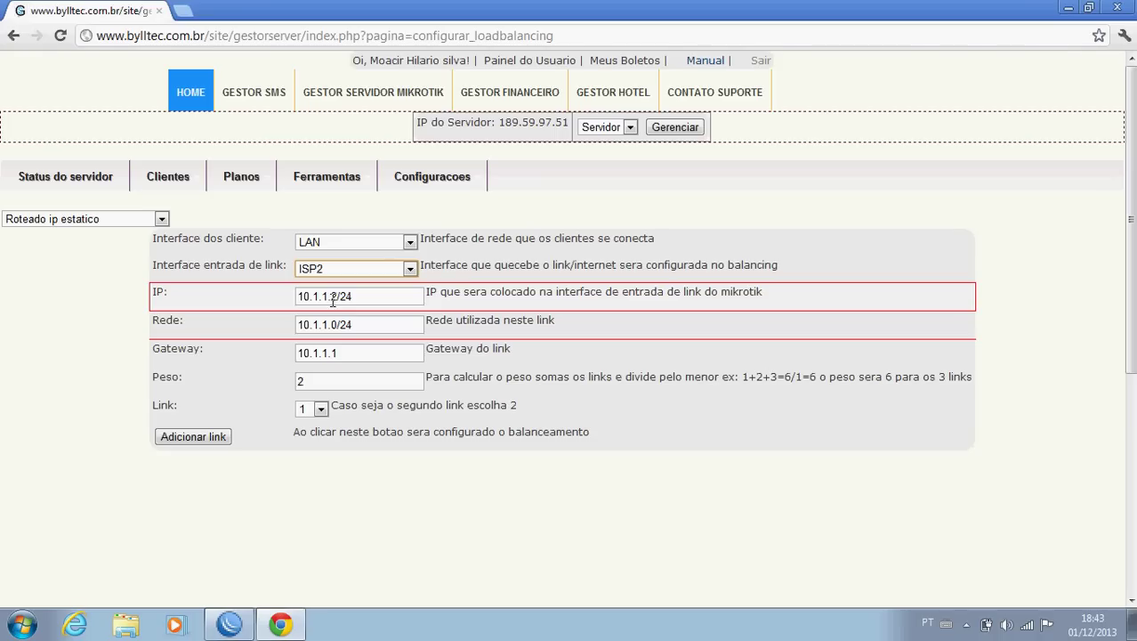
Look up ISP2's DHCP address in WinBox and set the link's IP to 192.168.2.2/24 in Chrome.
drag(329, 297, 283, 298)
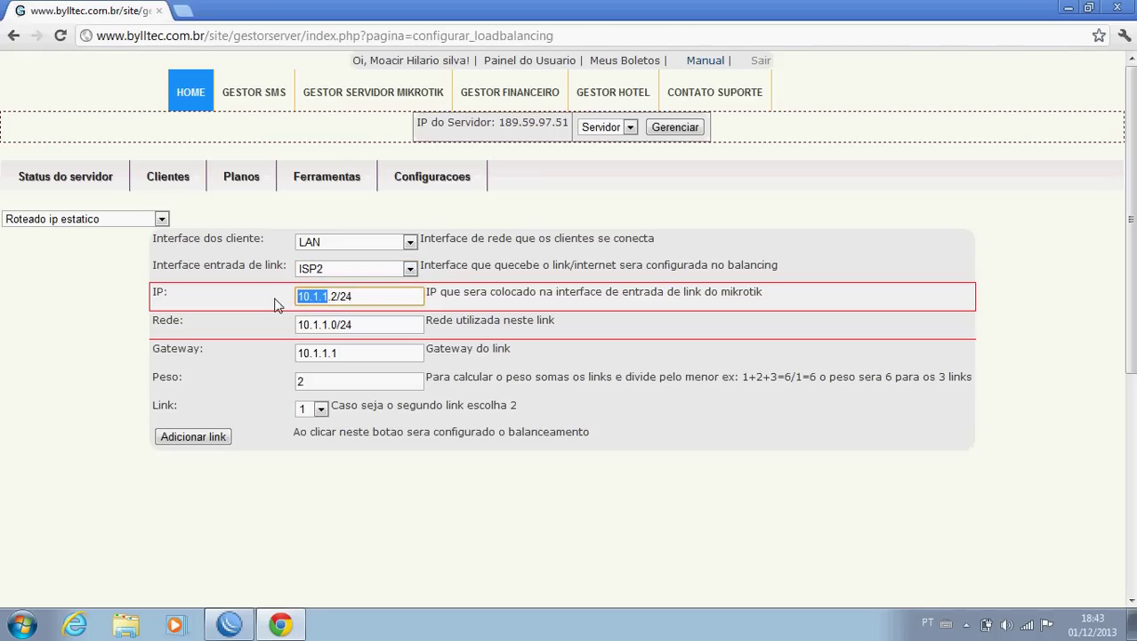
click(229, 625)
click(852, 173)
click(852, 186)
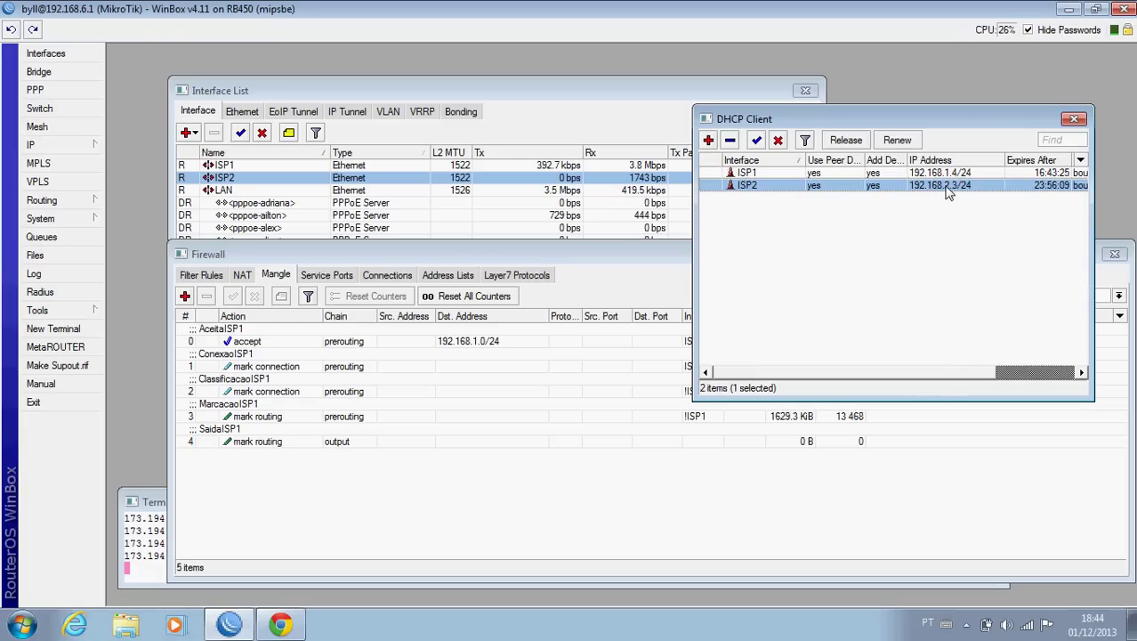
mouse_move(948, 194)
click(279, 624)
text(192.168.2.2/24)
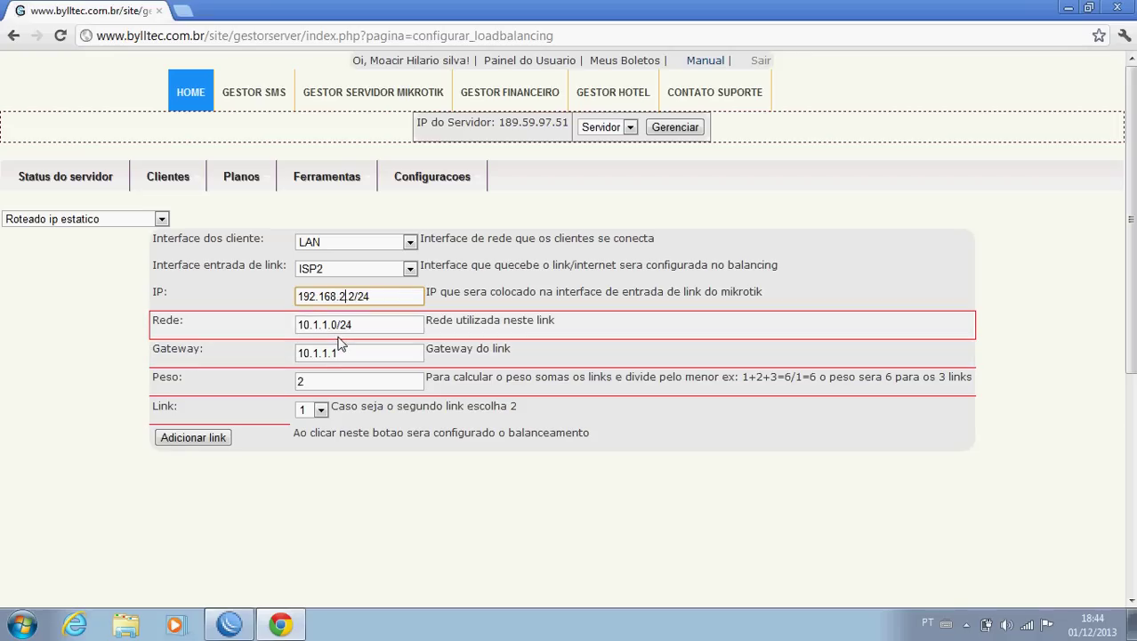
text(.)
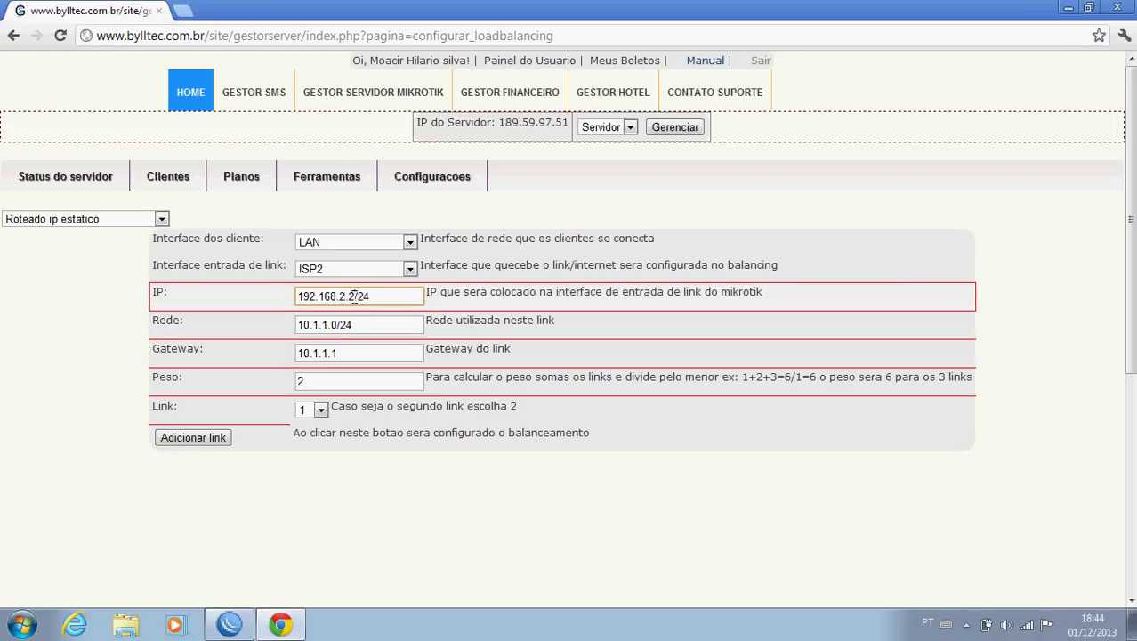
Recheck ISP2's address in WinBox and set the link's network (Rede) to 192.168.2.0/24.
click(228, 624)
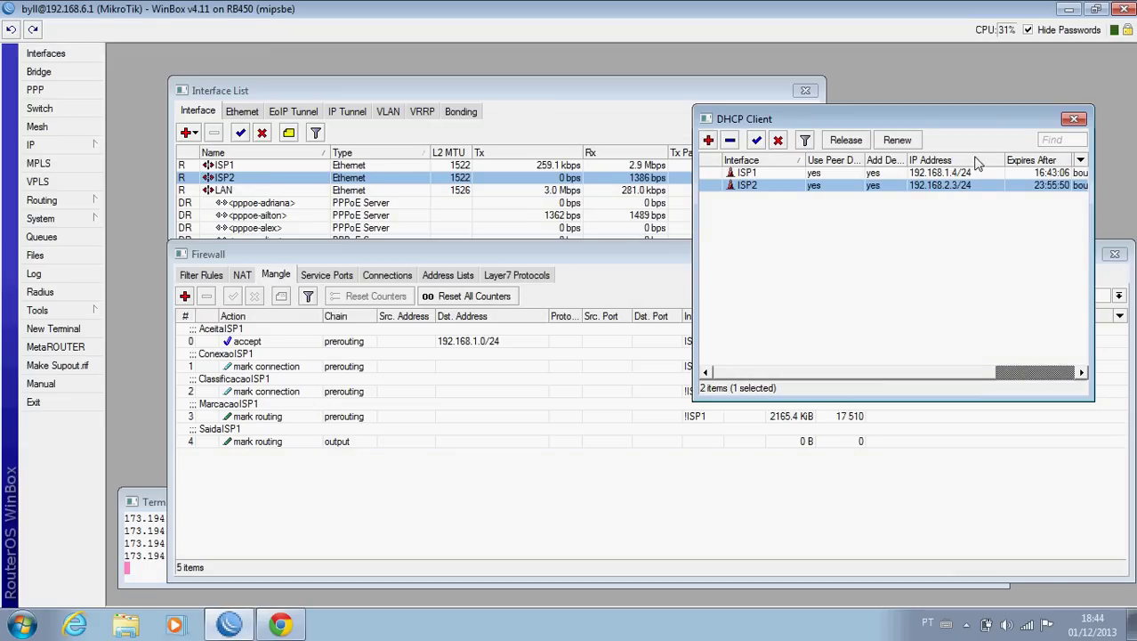
click(1069, 9)
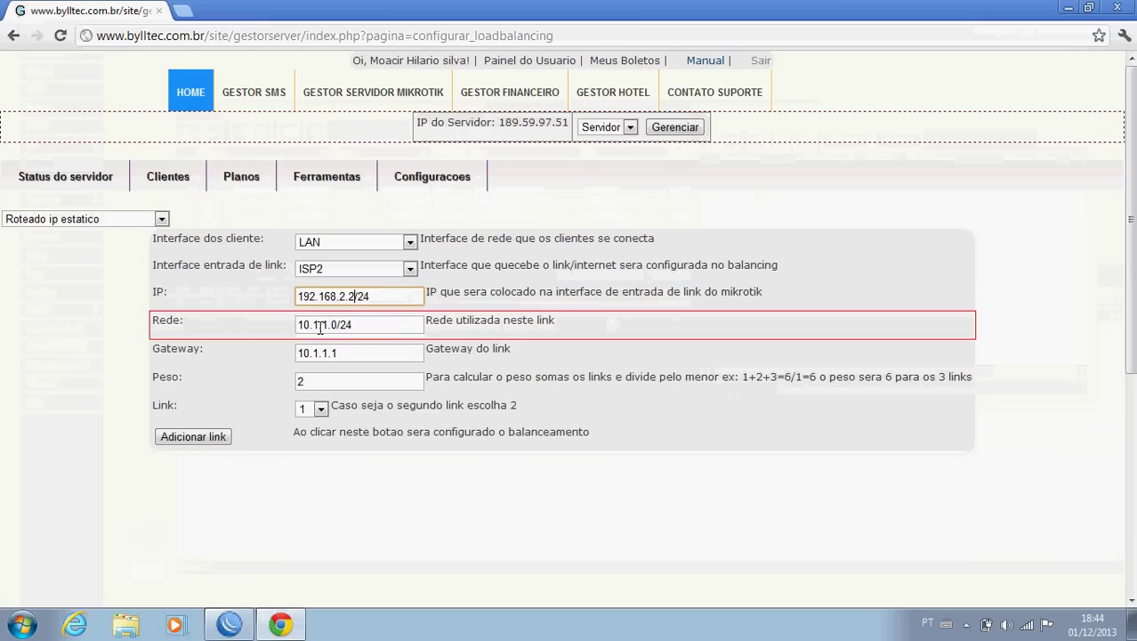
drag(328, 326, 298, 327)
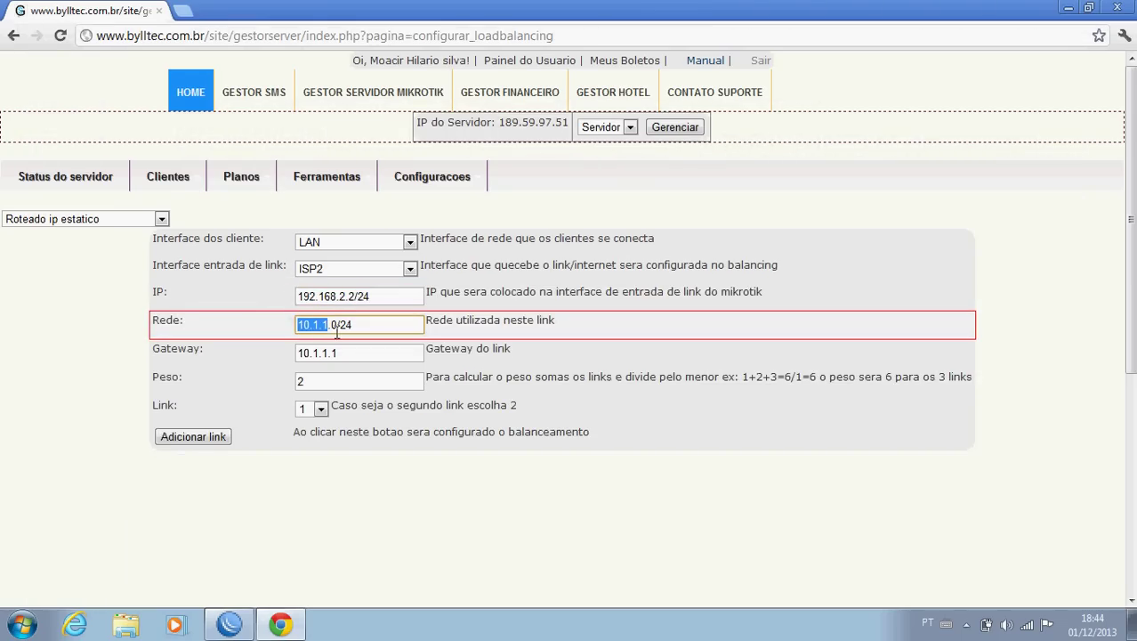
text(192.1)
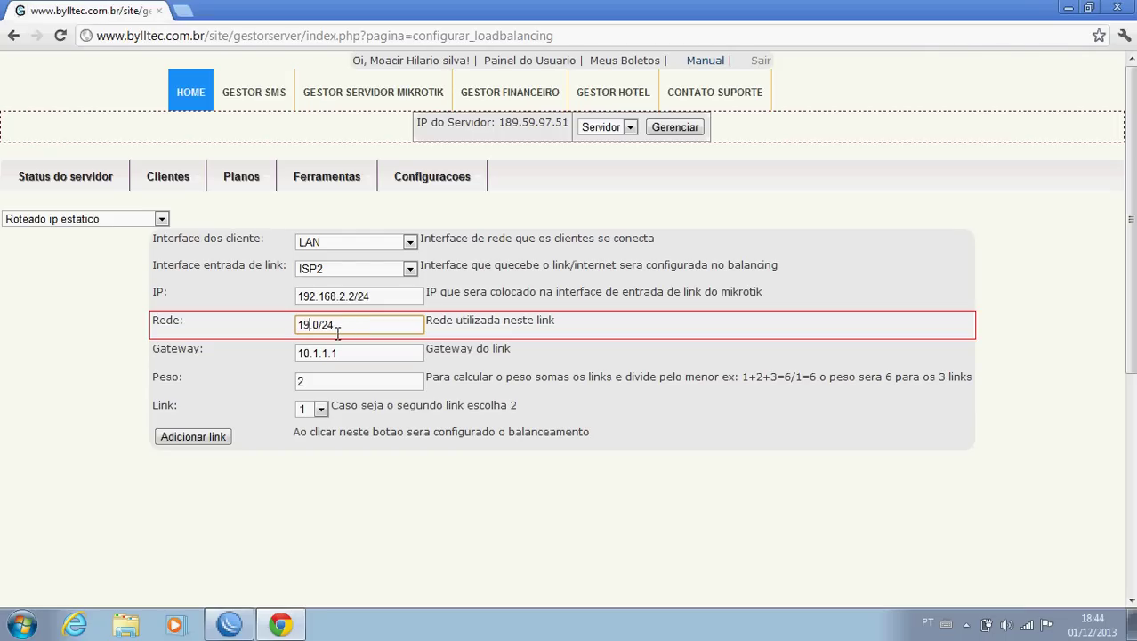
text(8.2.)
Set the ISP2 link's gateway to 192.168.2.1.
click(330, 354)
drag(358, 353, 305, 353)
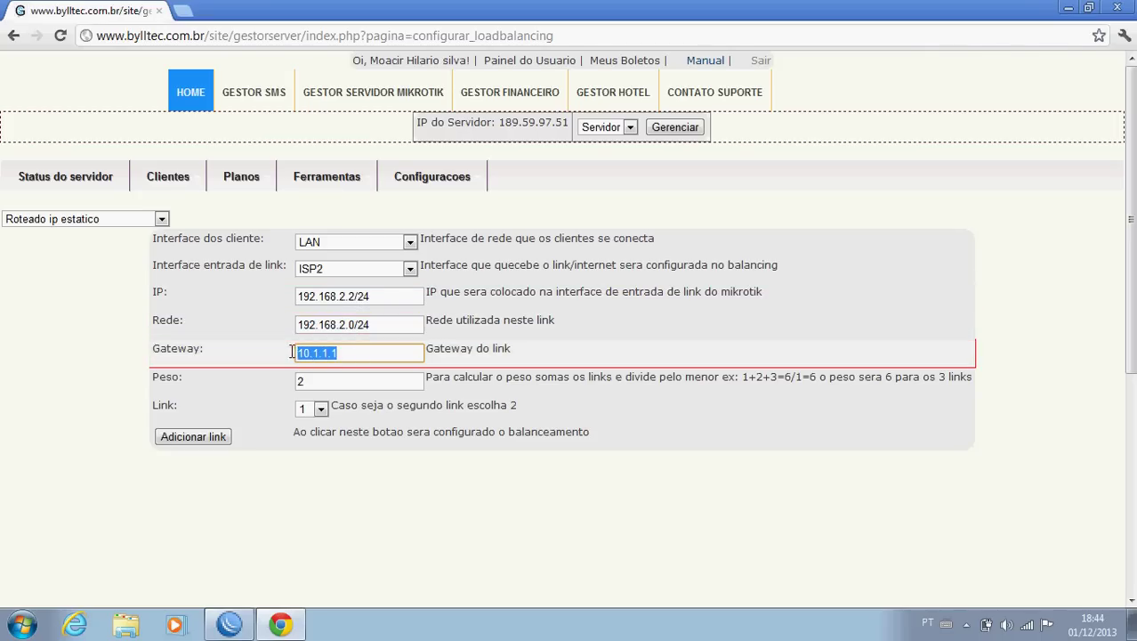
text(192.16)
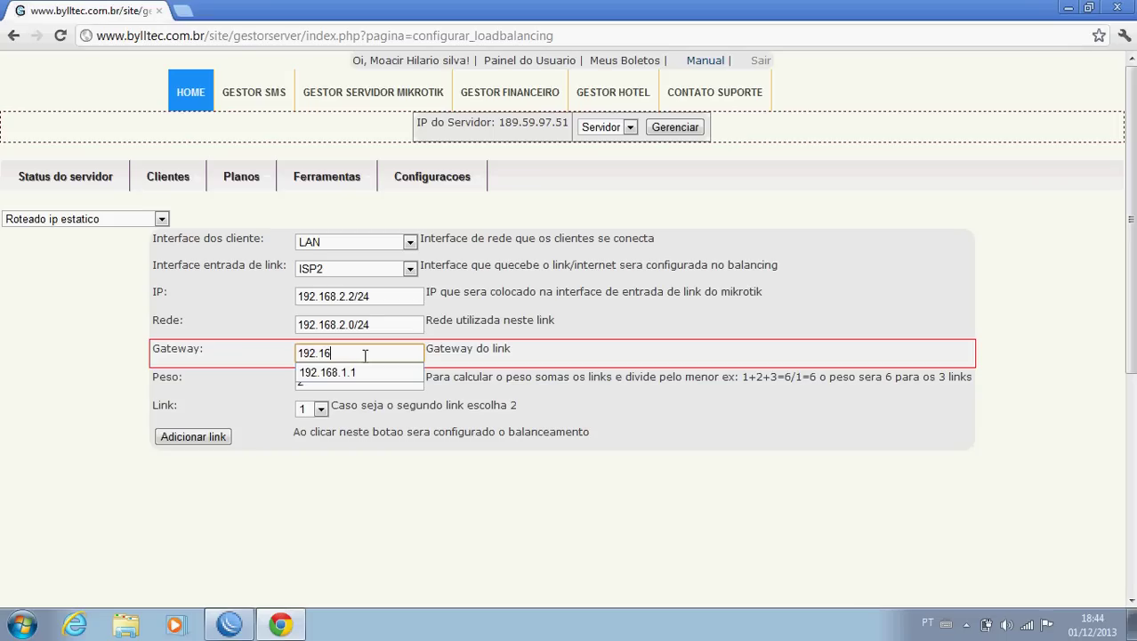
text(8.2.1)
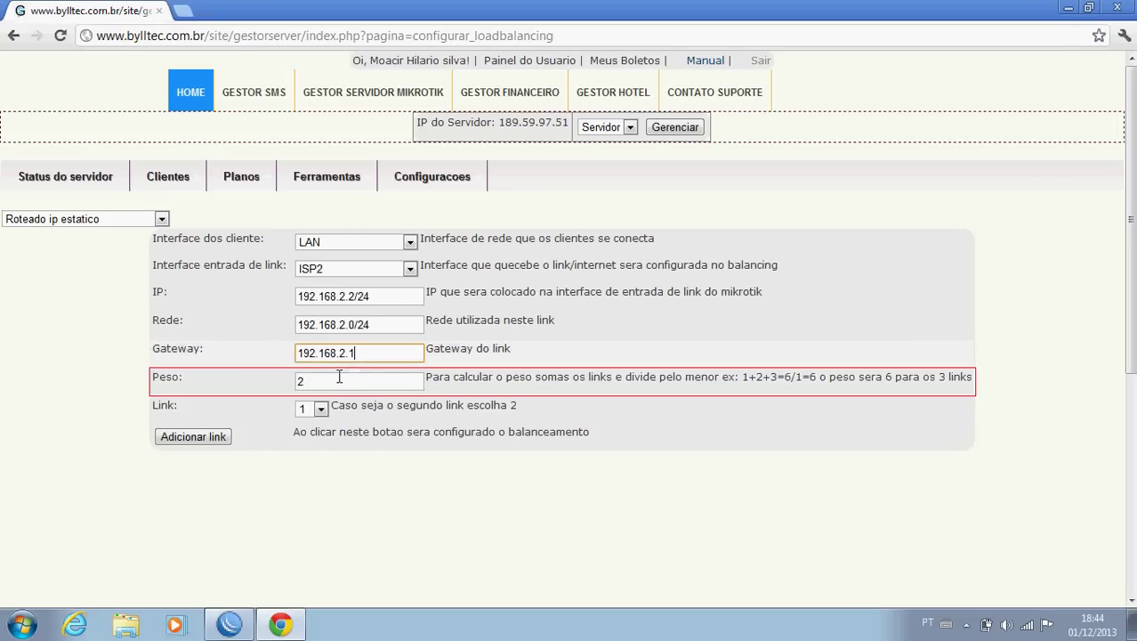
Check the gateway in the status details of the ISP2 DHCP client in WinBox.
click(230, 627)
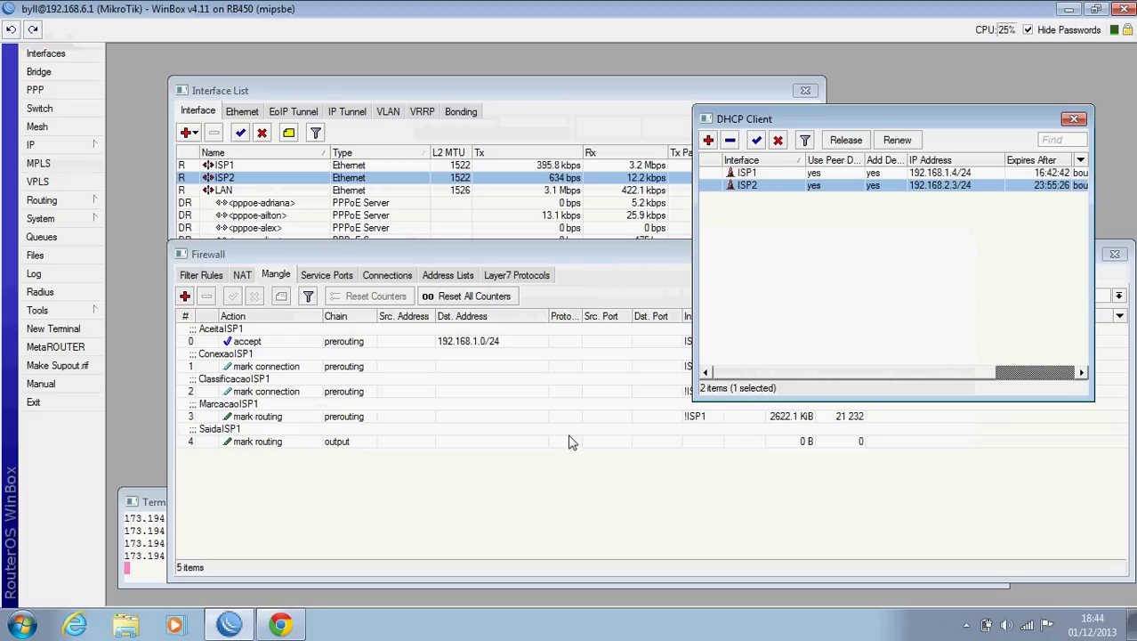
double_click(774, 186)
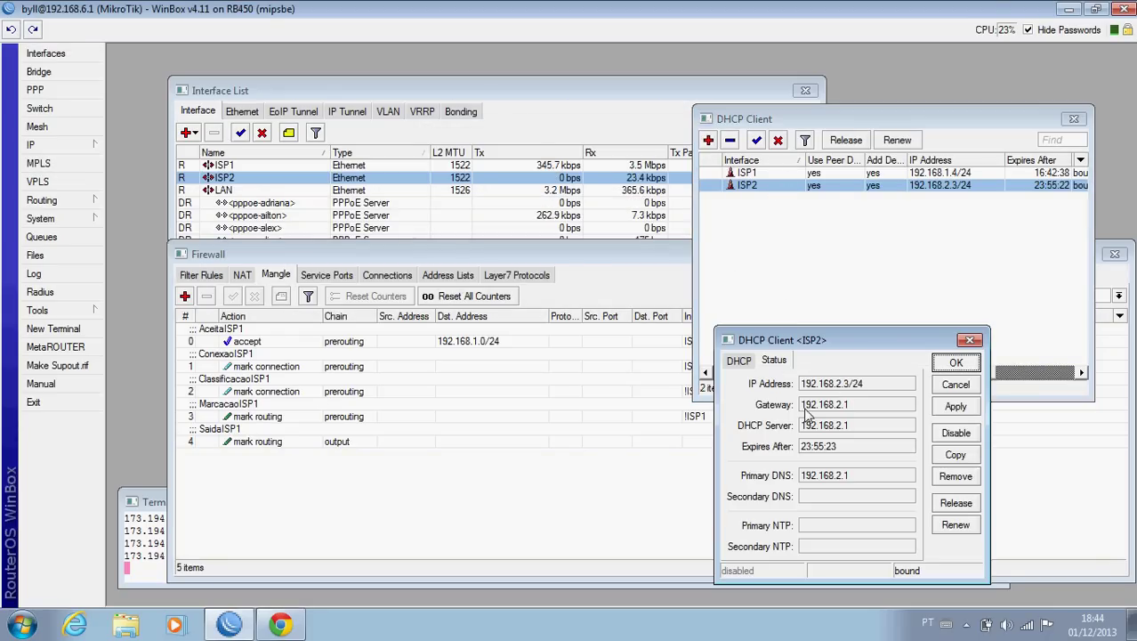
drag(801, 405, 861, 403)
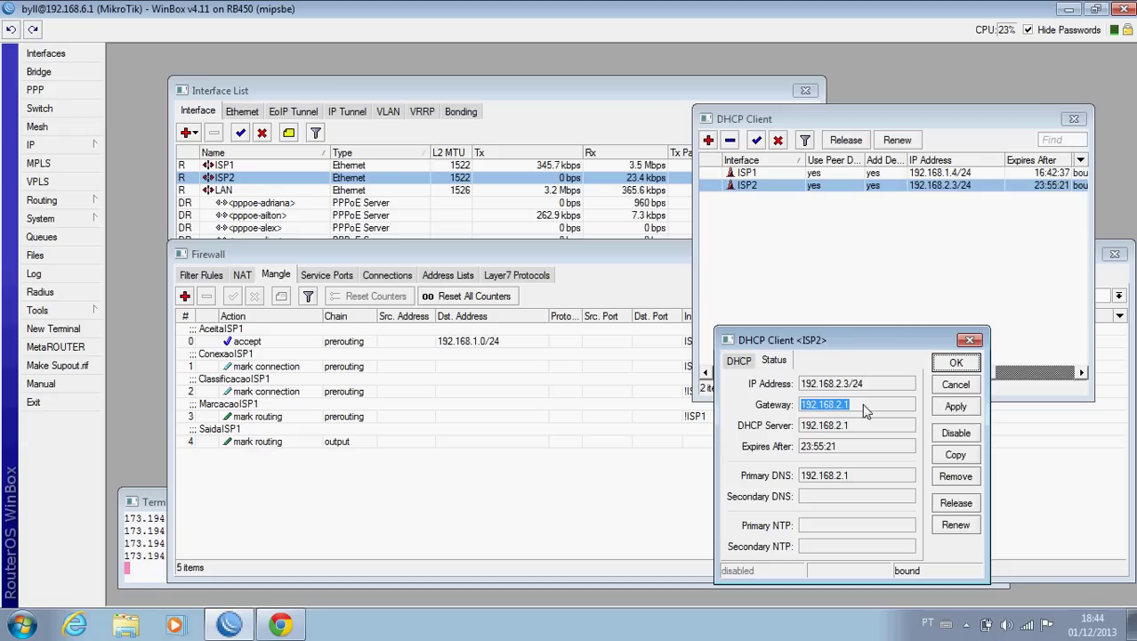
click(970, 339)
Choose 2 as the link number in Chrome and add the ISP2 link to the balancing configuration.
click(282, 625)
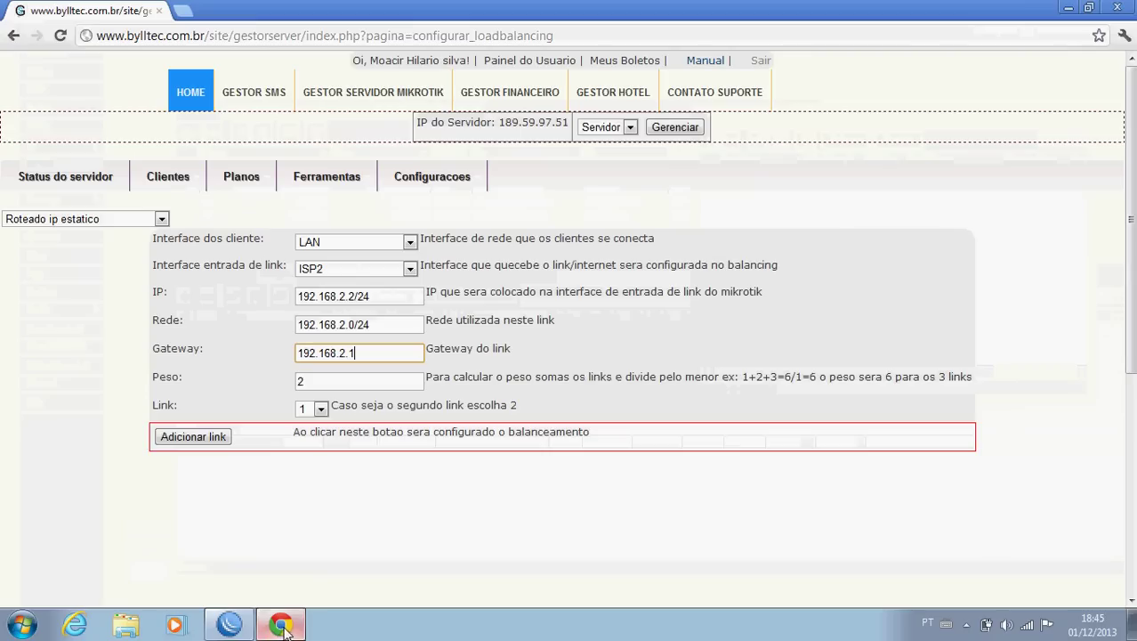
click(320, 411)
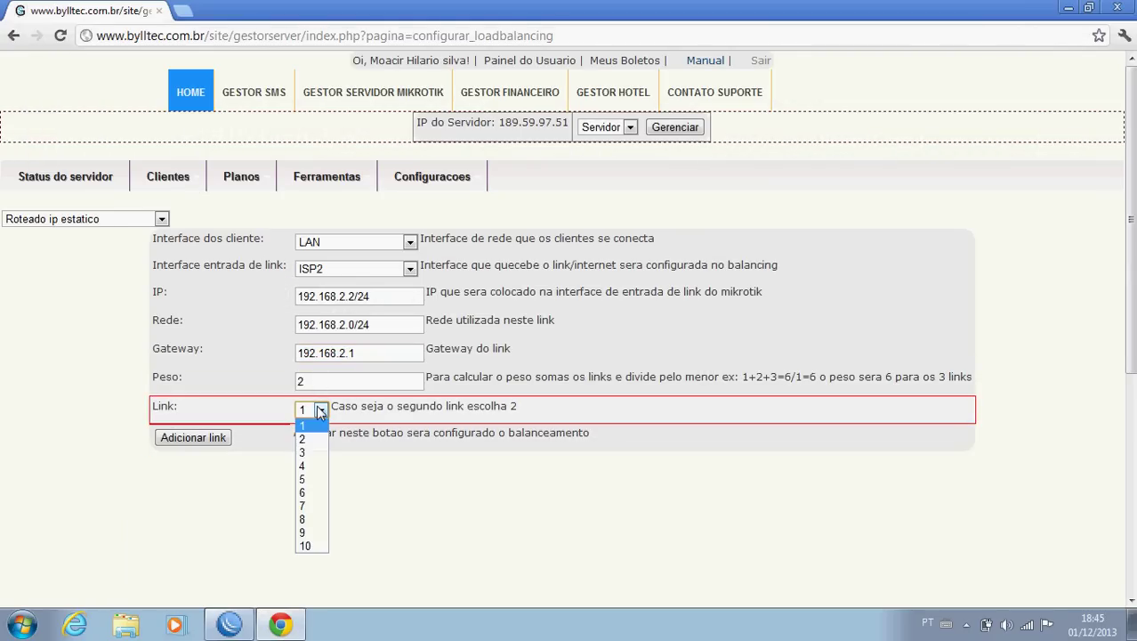
click(314, 436)
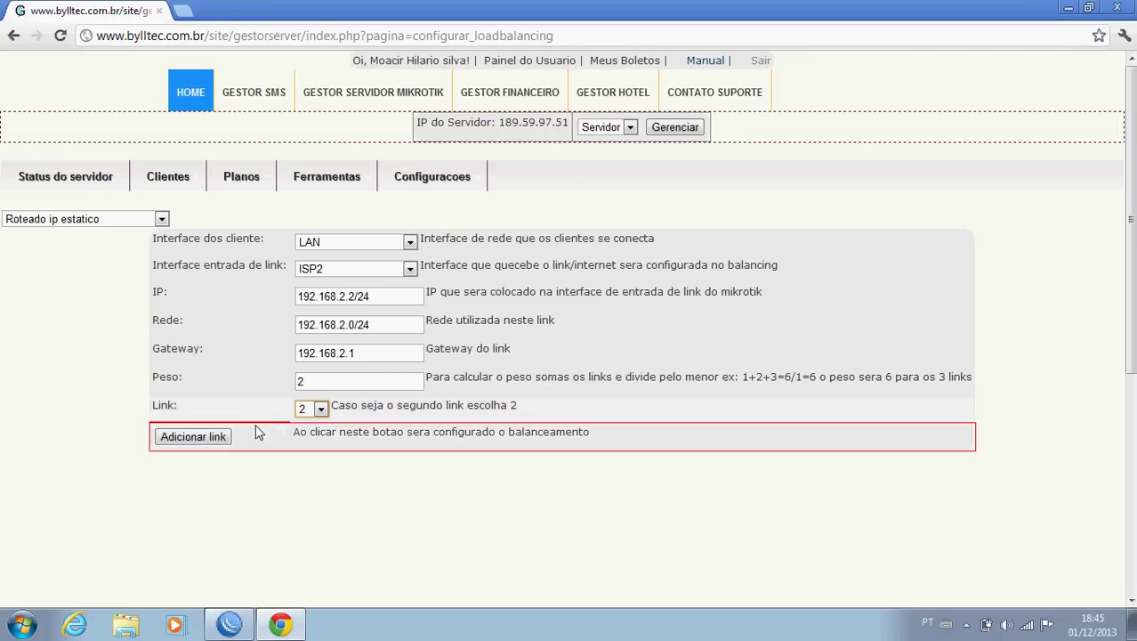
click(204, 441)
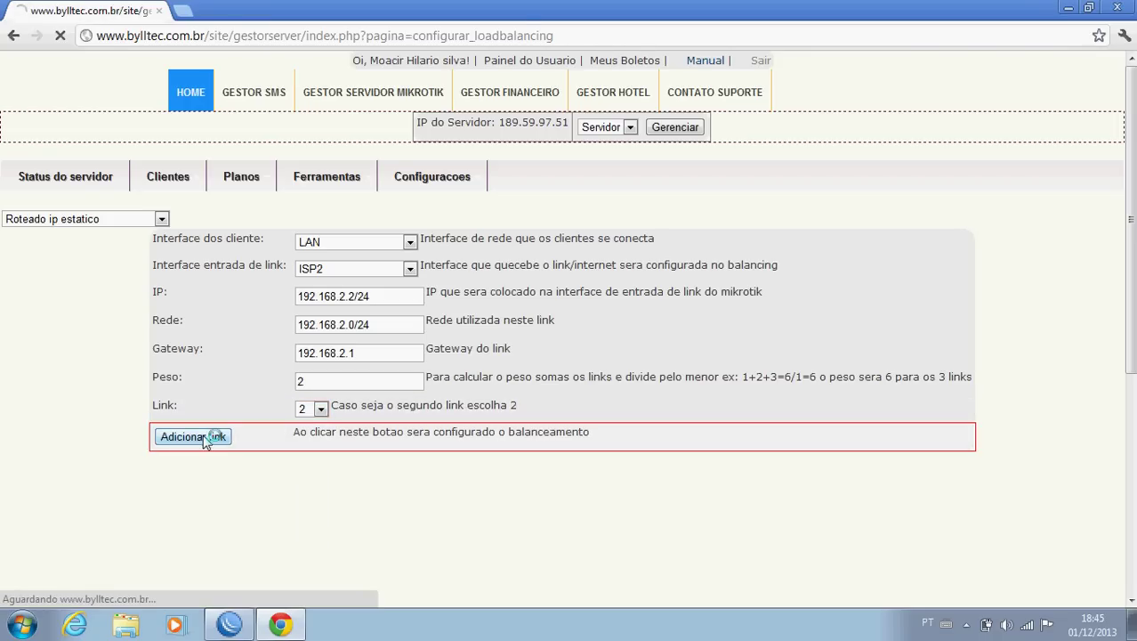
Examine the ISP2 Mangle rules and interface traffic in WinBox, and close the ISP2 message in Chrome.
click(230, 625)
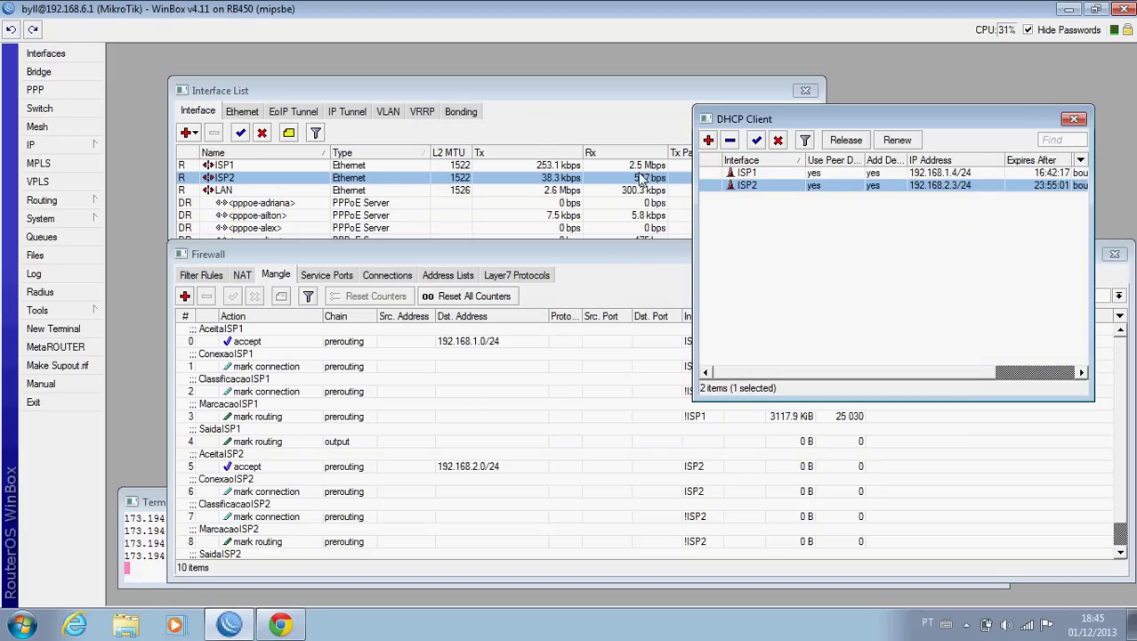
drag(773, 126, 829, 125)
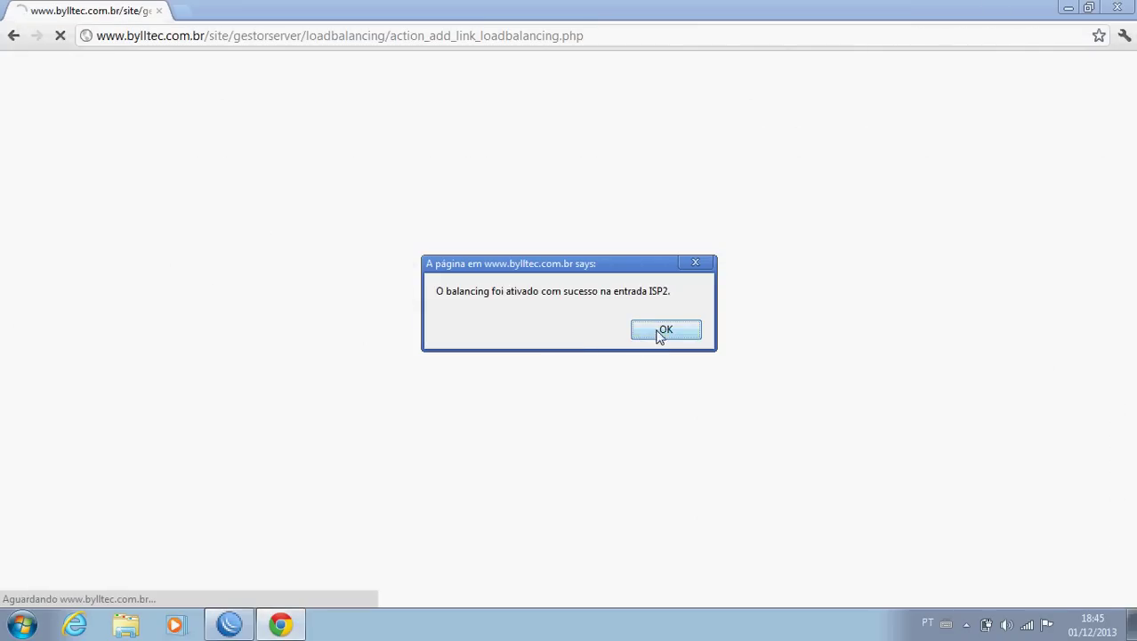
click(660, 333)
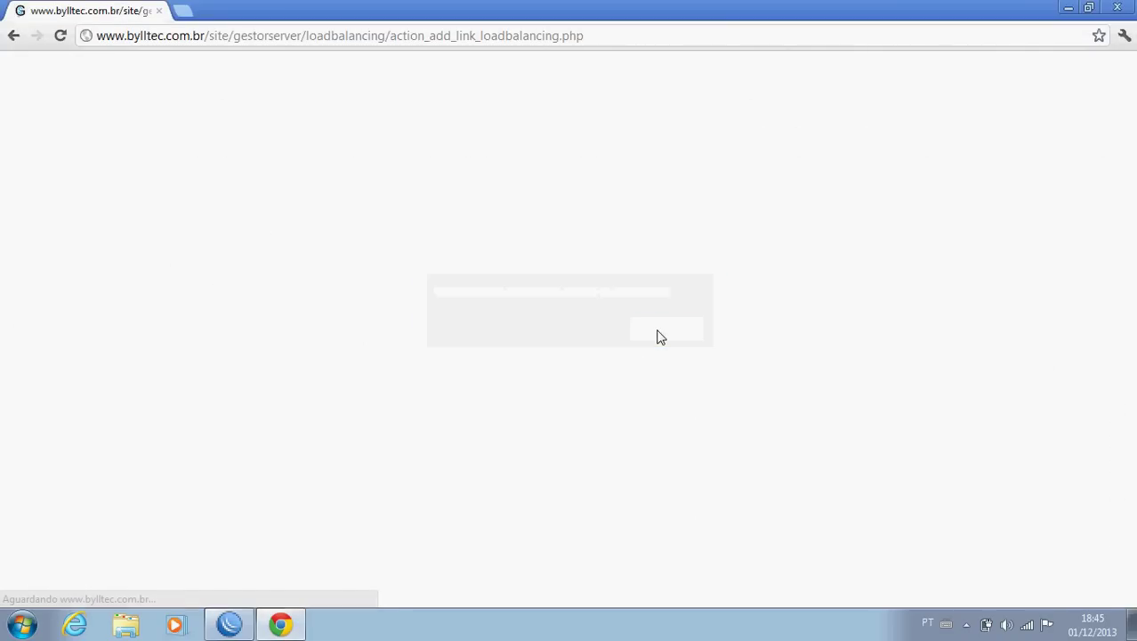
Rearrange the DHCP Client and Firewall windows in WinBox to expose the interface traffic and Mangle rule counters.
click(1068, 9)
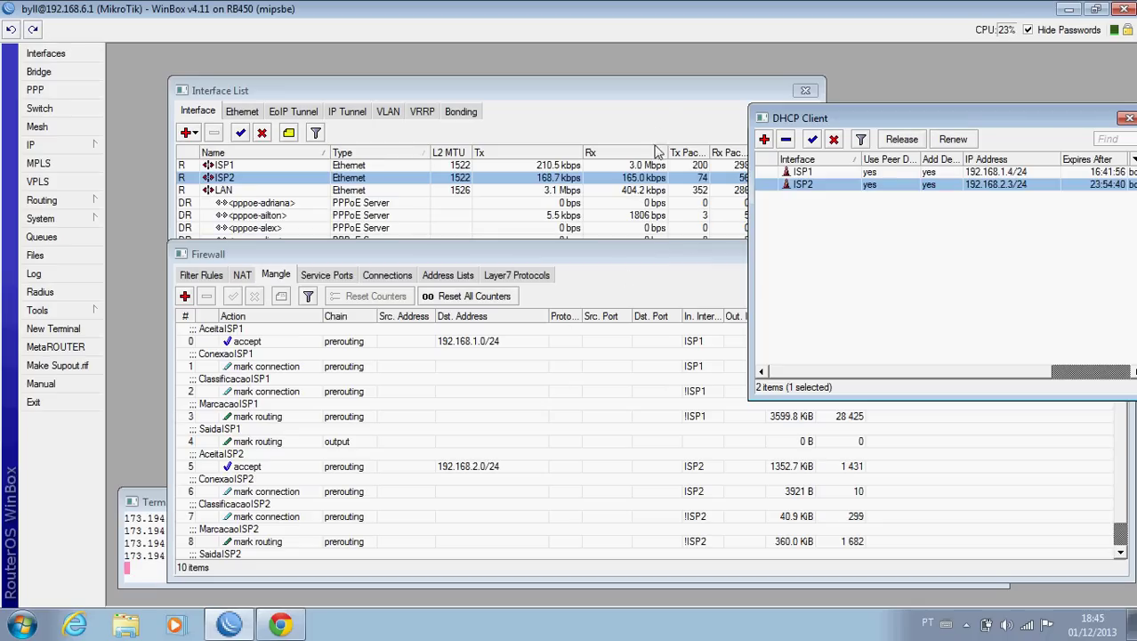
drag(819, 118, 899, 85)
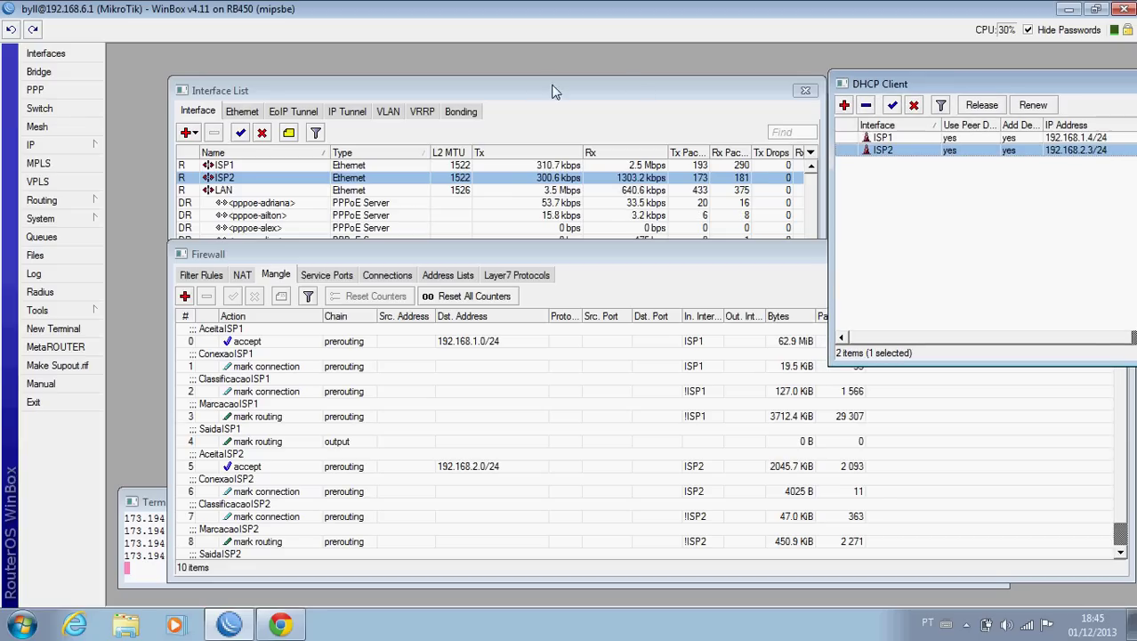
drag(636, 261, 599, 271)
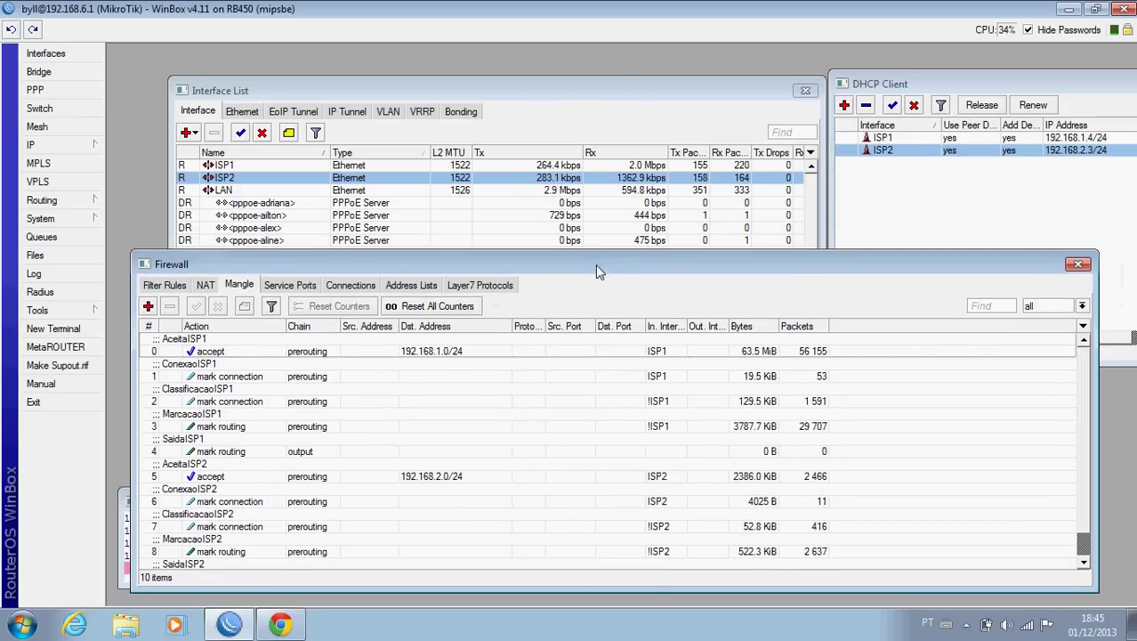
Bring the Interface List forward, show only the Ethernet interfaces, and check the traffic on ISP1, ISP2 and LAN.
click(635, 122)
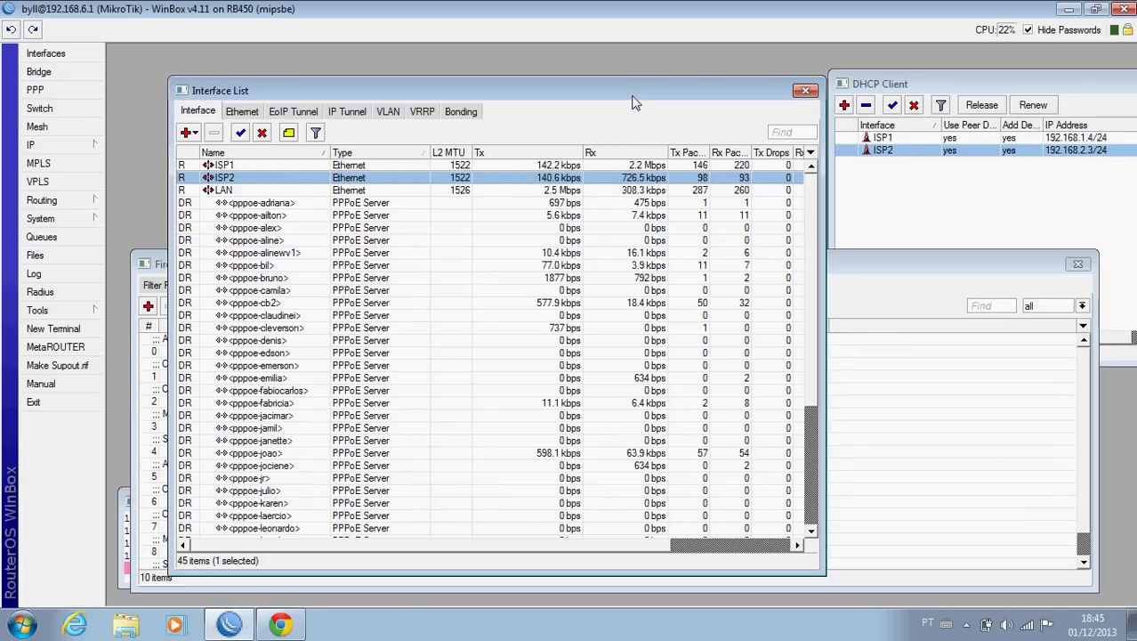
click(242, 112)
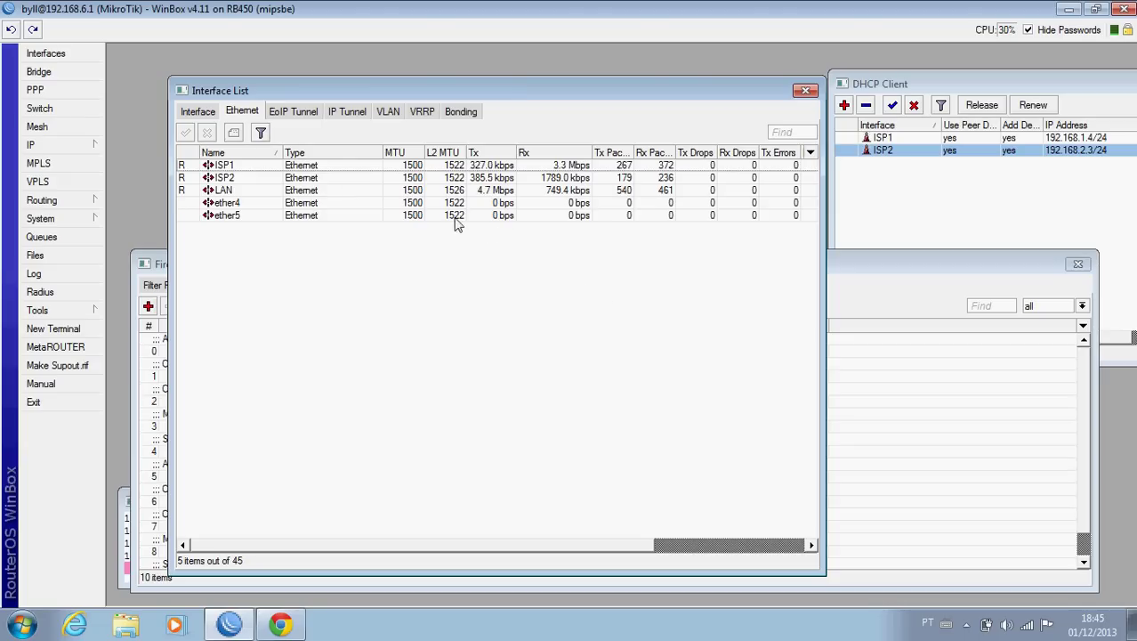
drag(594, 105, 579, 98)
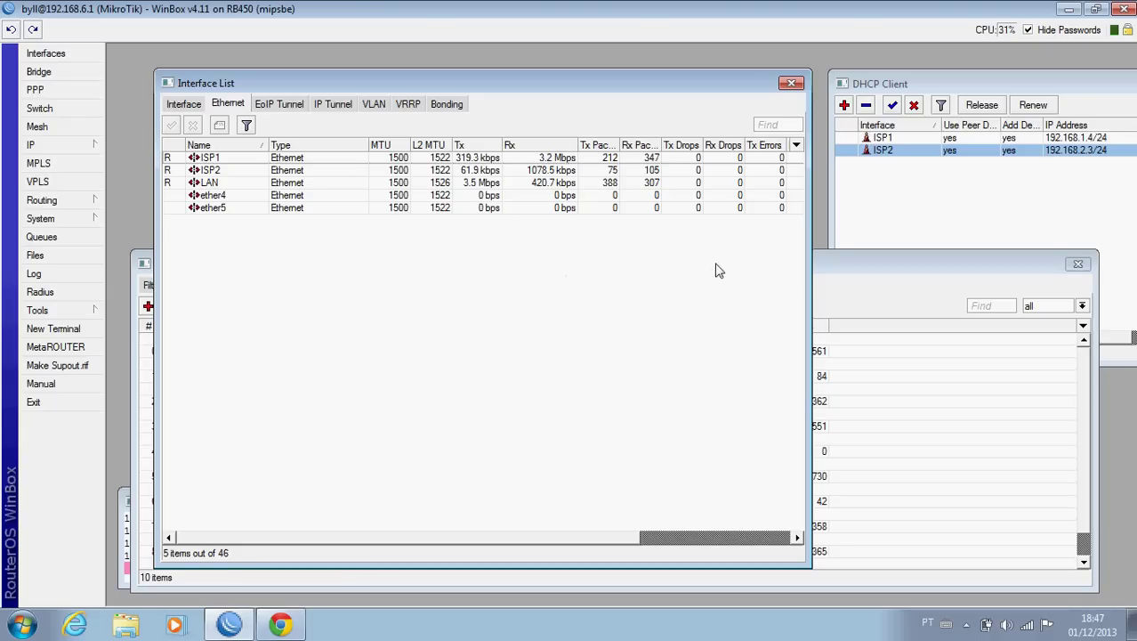
Open the Hotspot window from the IP settings and place it over the Interface List to review the active users.
click(58, 147)
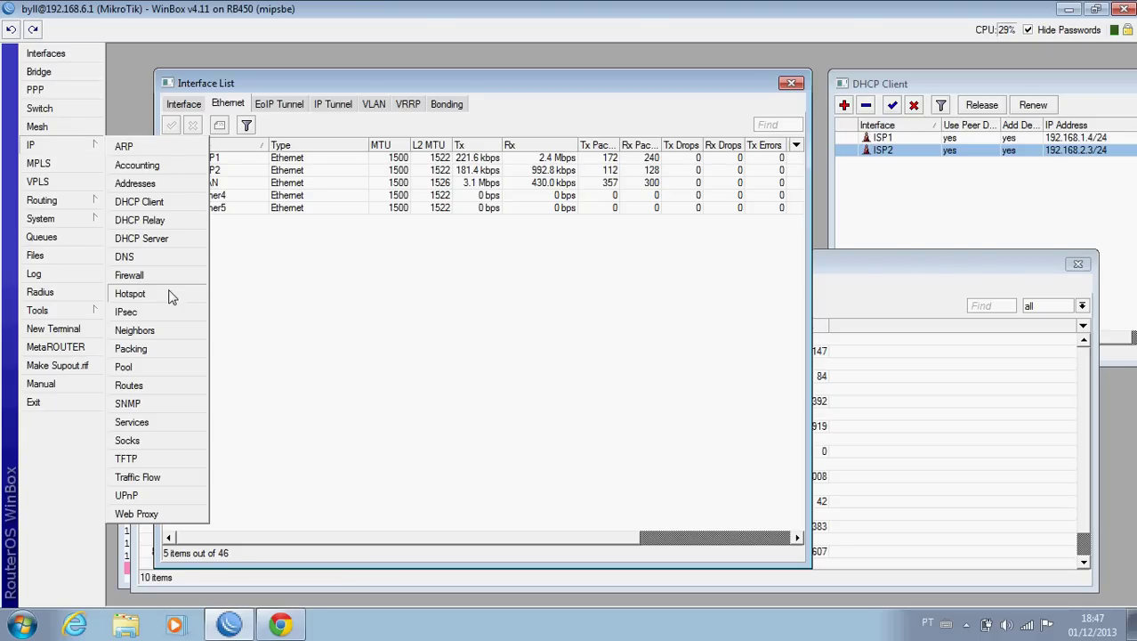
click(130, 293)
drag(665, 186, 618, 126)
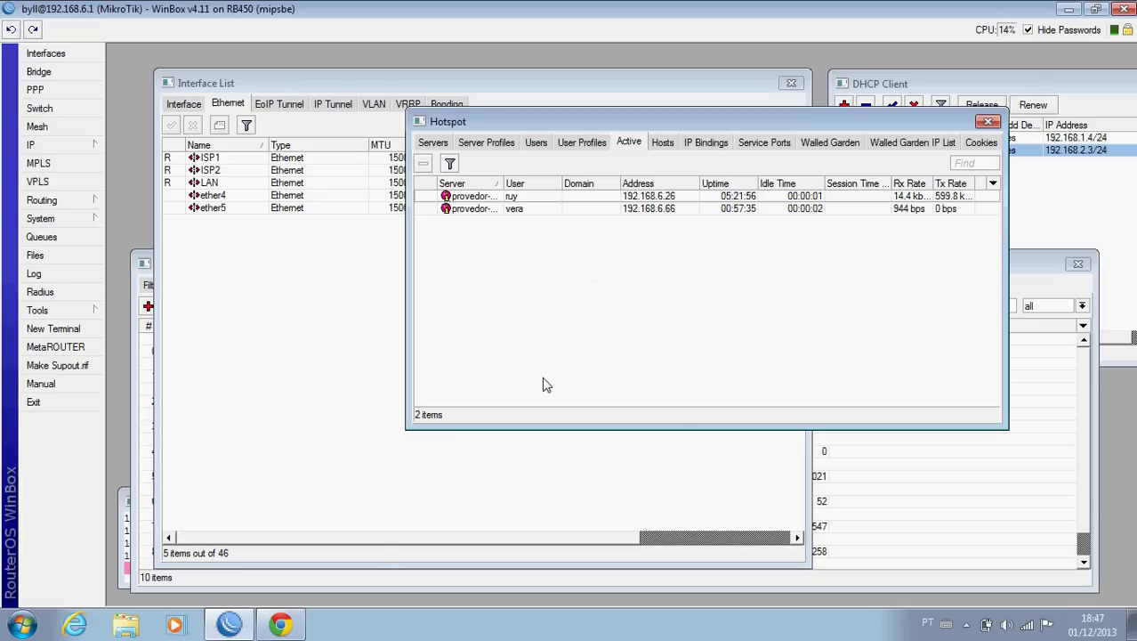
Switch to Chrome, open the parallel cache configuration page, and review its interface choices and the other configuration options.
click(285, 624)
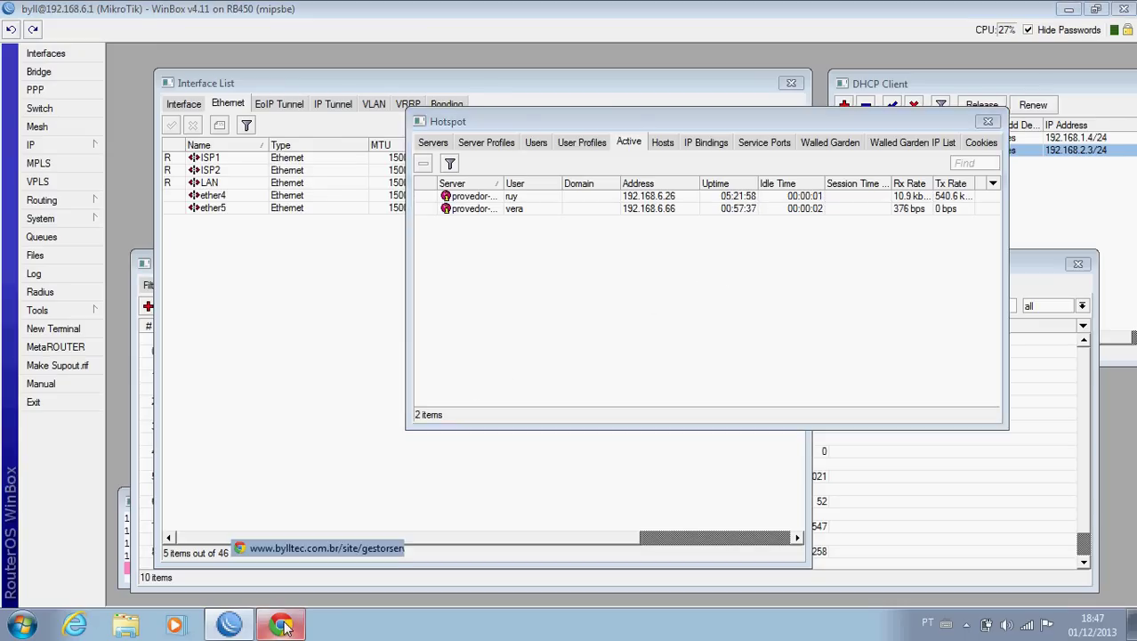
mouse_move(434, 188)
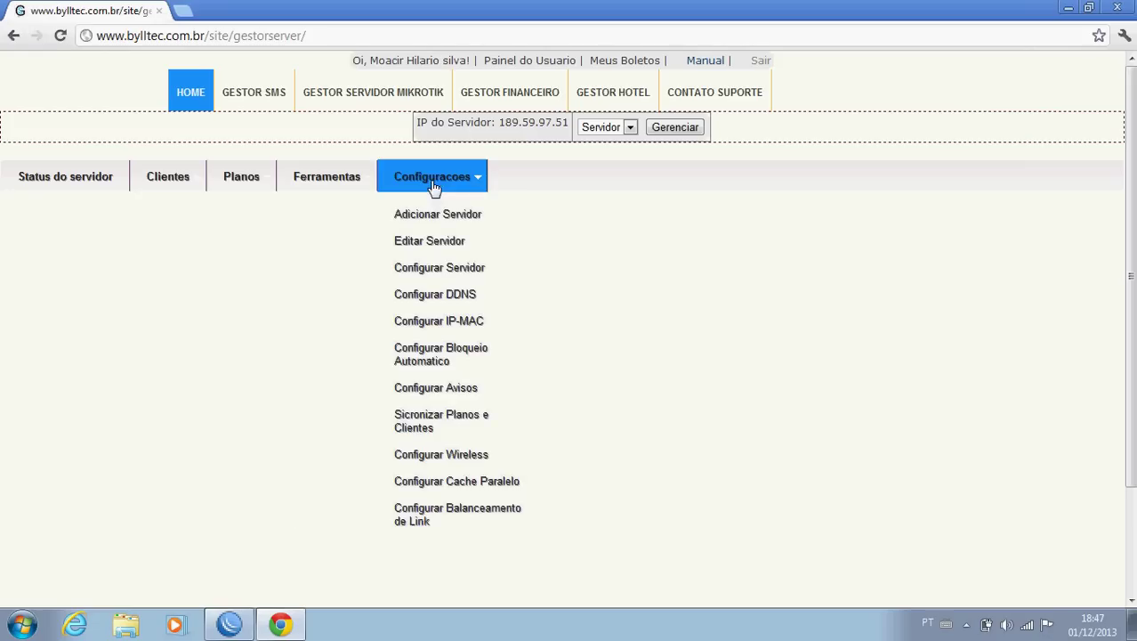
click(440, 485)
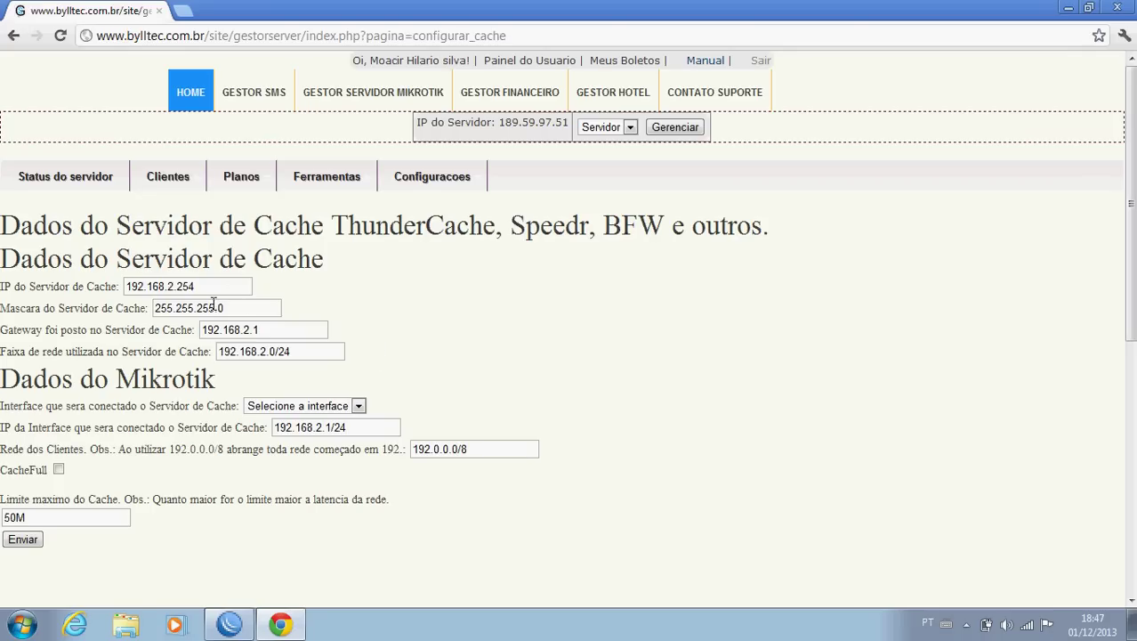
click(306, 405)
click(400, 372)
mouse_move(447, 172)
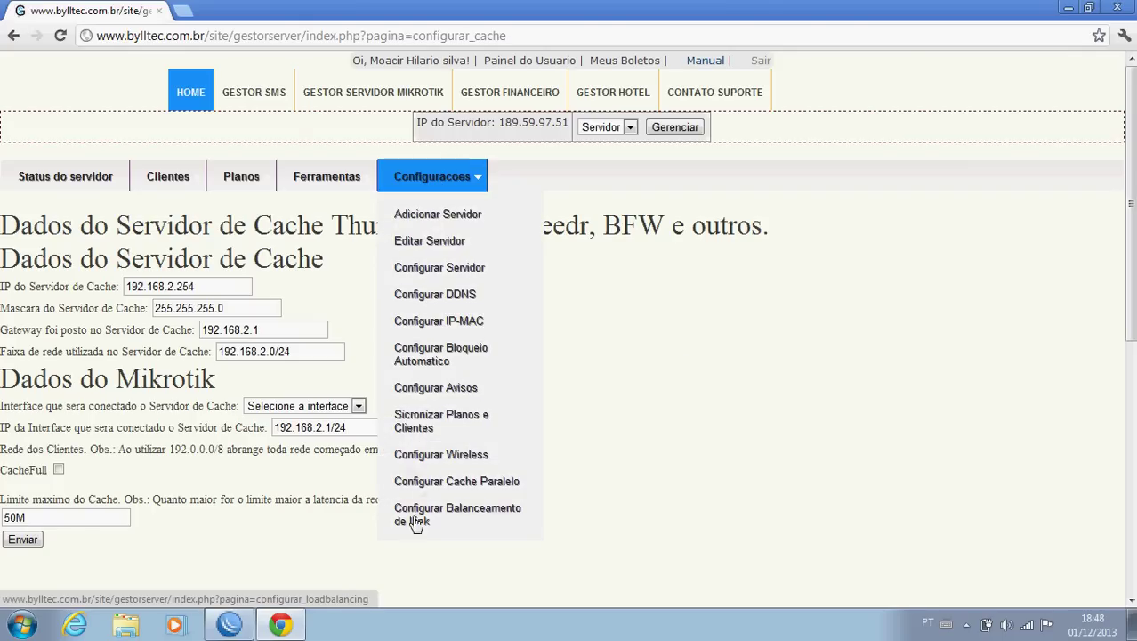
Return to WinBox, move and widen the Hotspot window, and widen its Tx Rate column to compare user rates with Ethernet traffic.
click(230, 624)
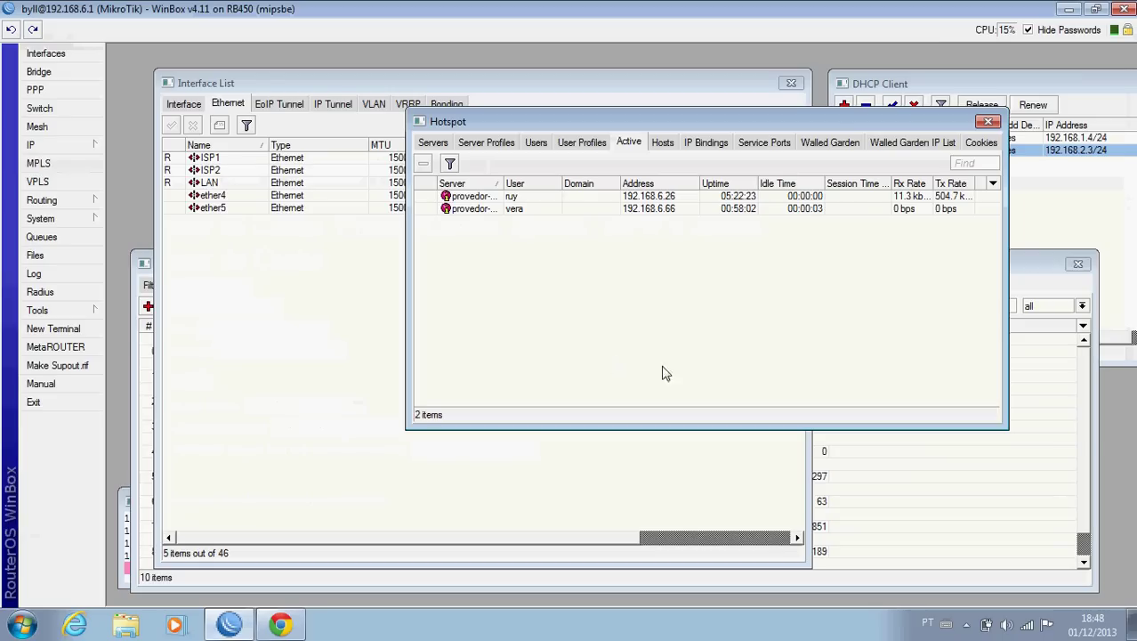
drag(730, 127, 676, 228)
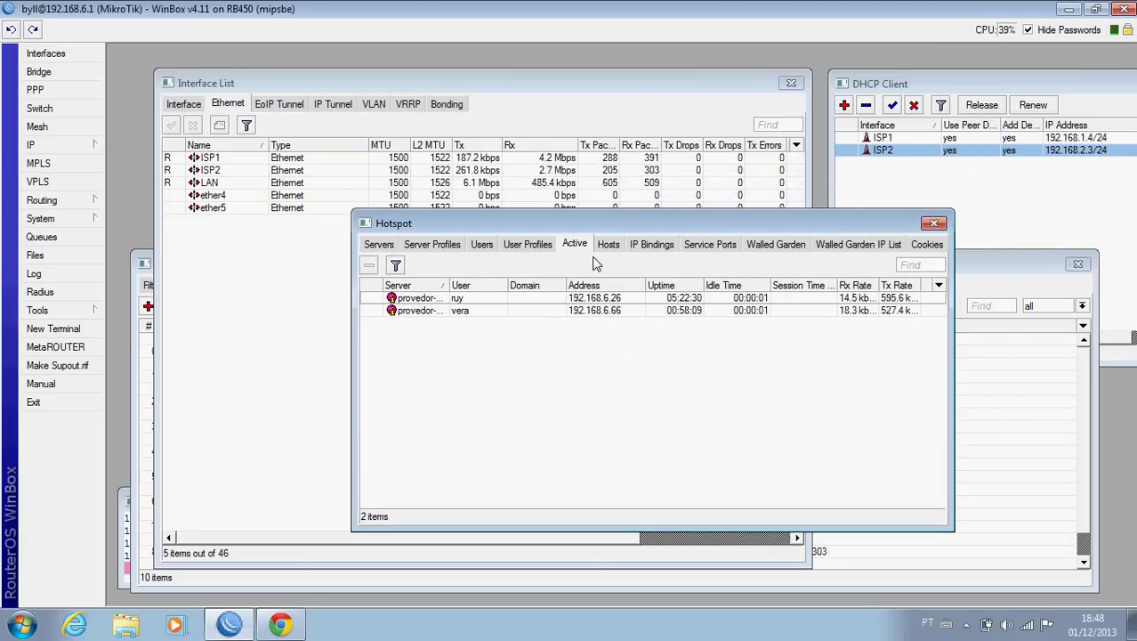
drag(616, 224, 590, 237)
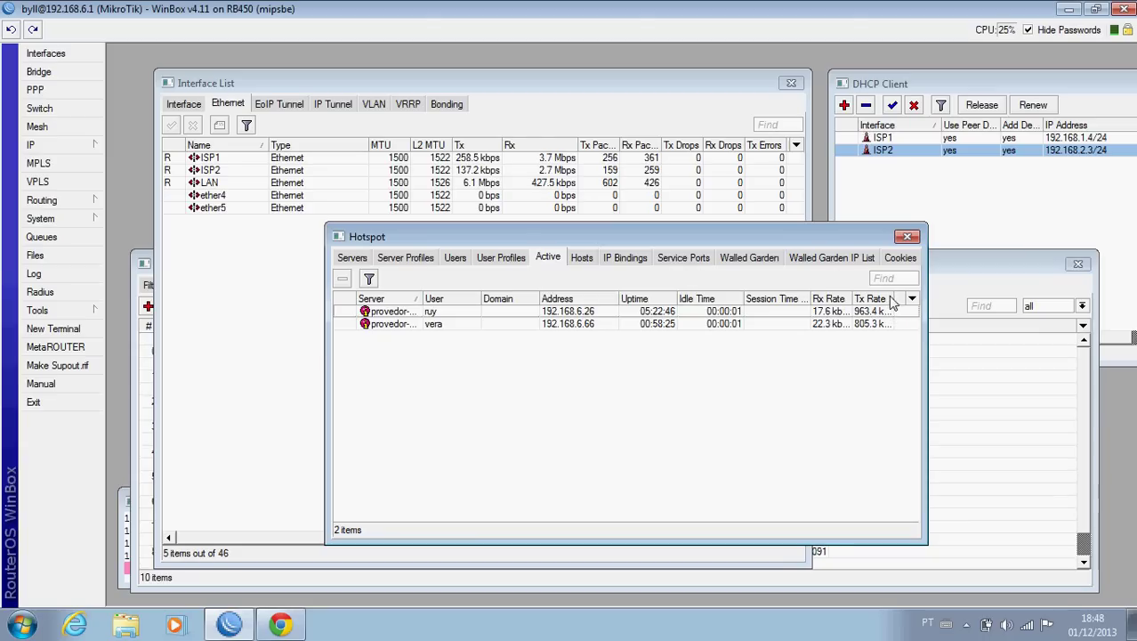
drag(890, 299, 906, 299)
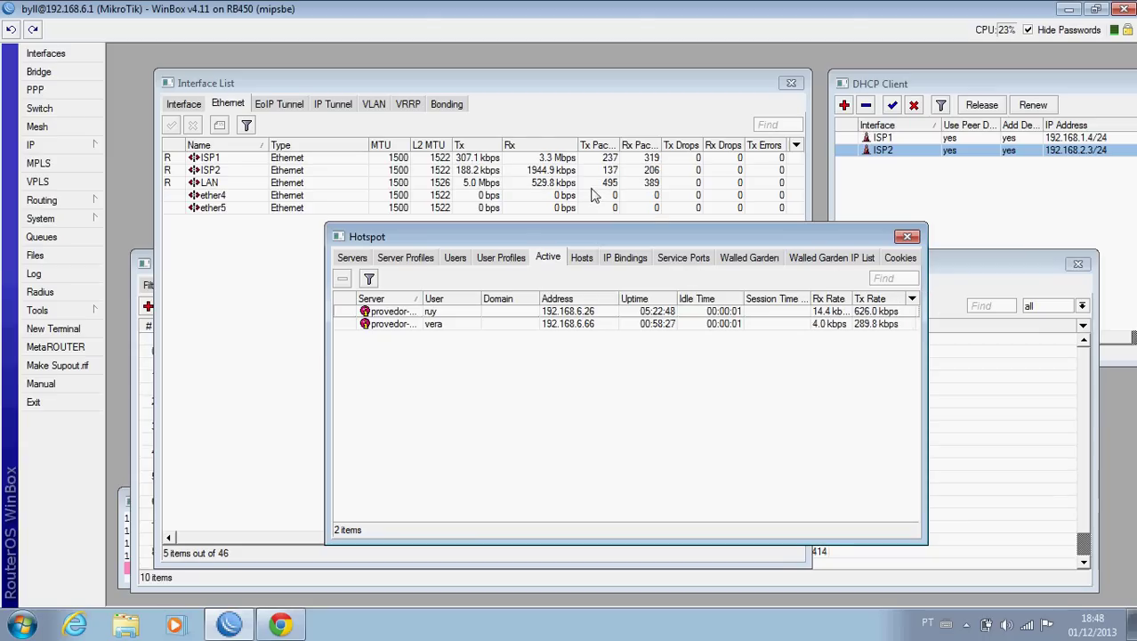
drag(927, 271, 992, 271)
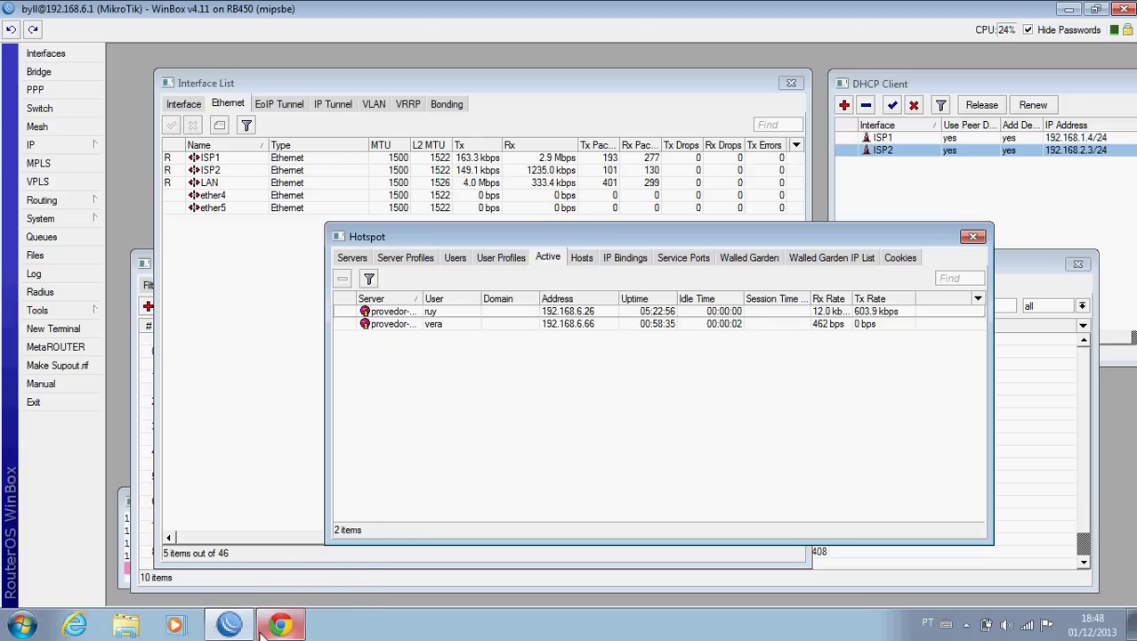
mouse_move(271, 634)
click(267, 556)
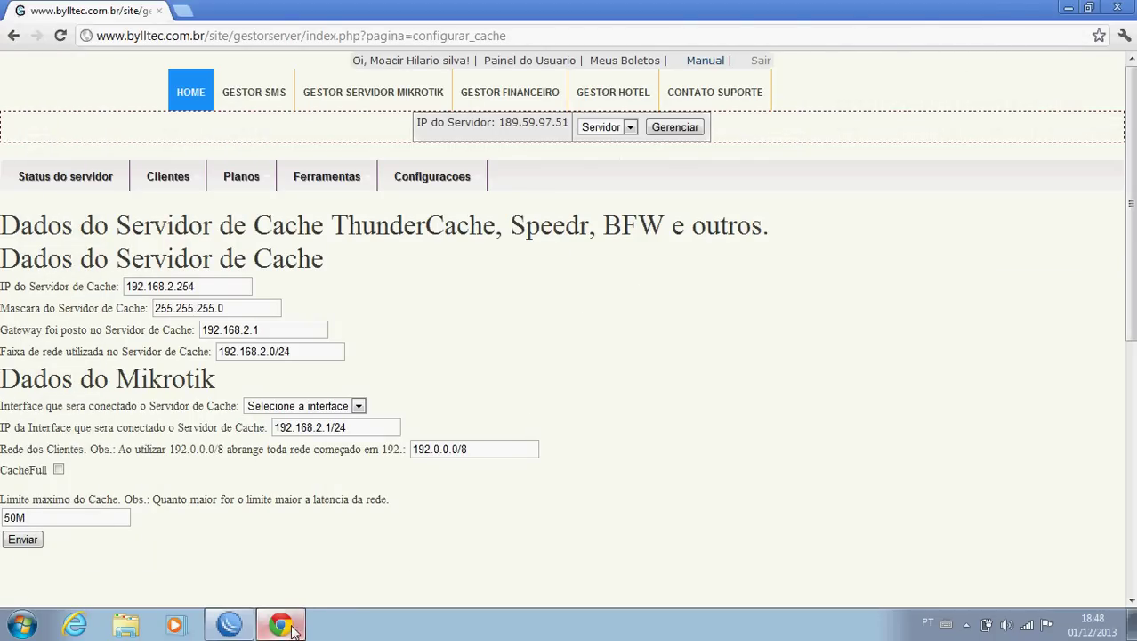
click(970, 625)
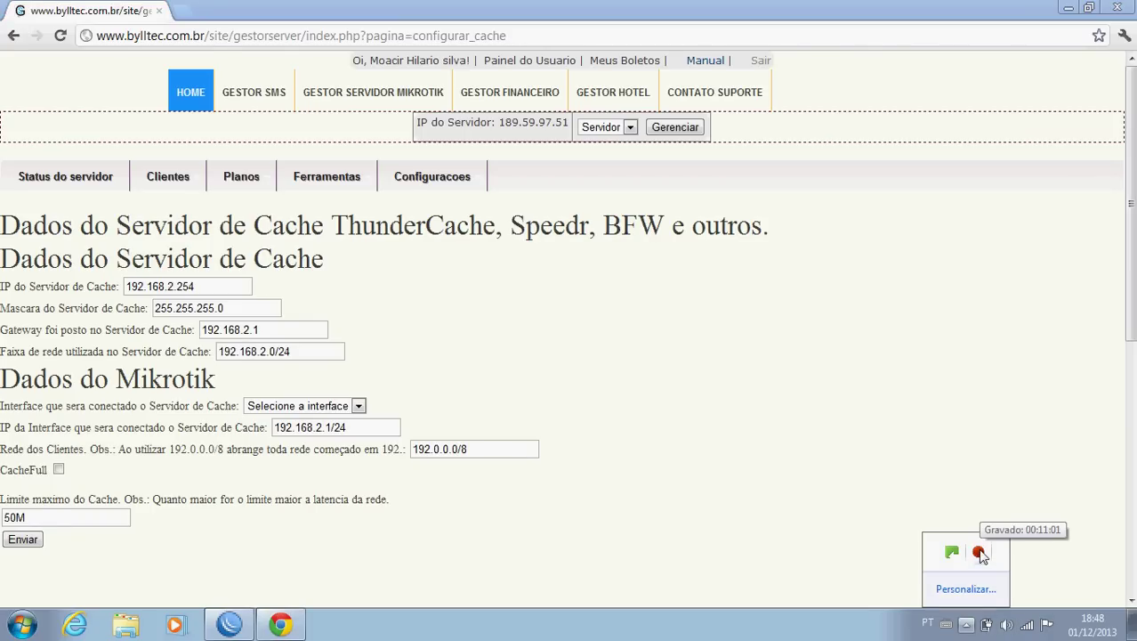